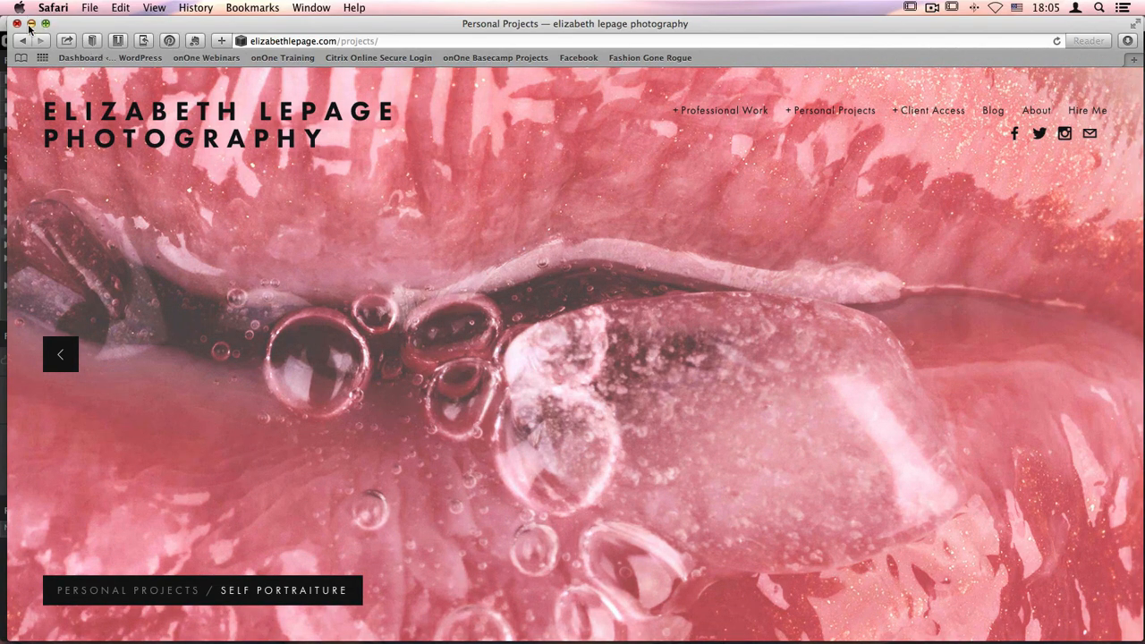
# Step: Minimise the Safari browser window and switch to Perfect Photo Suite 9
pyautogui.click(30, 24)
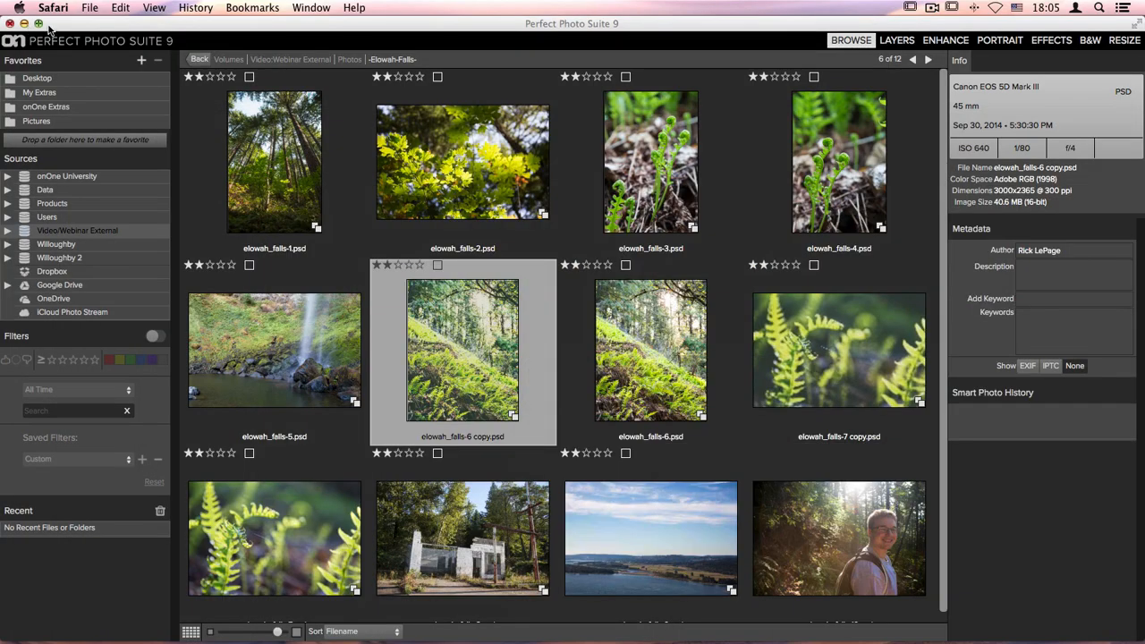
pyautogui.click(484, 24)
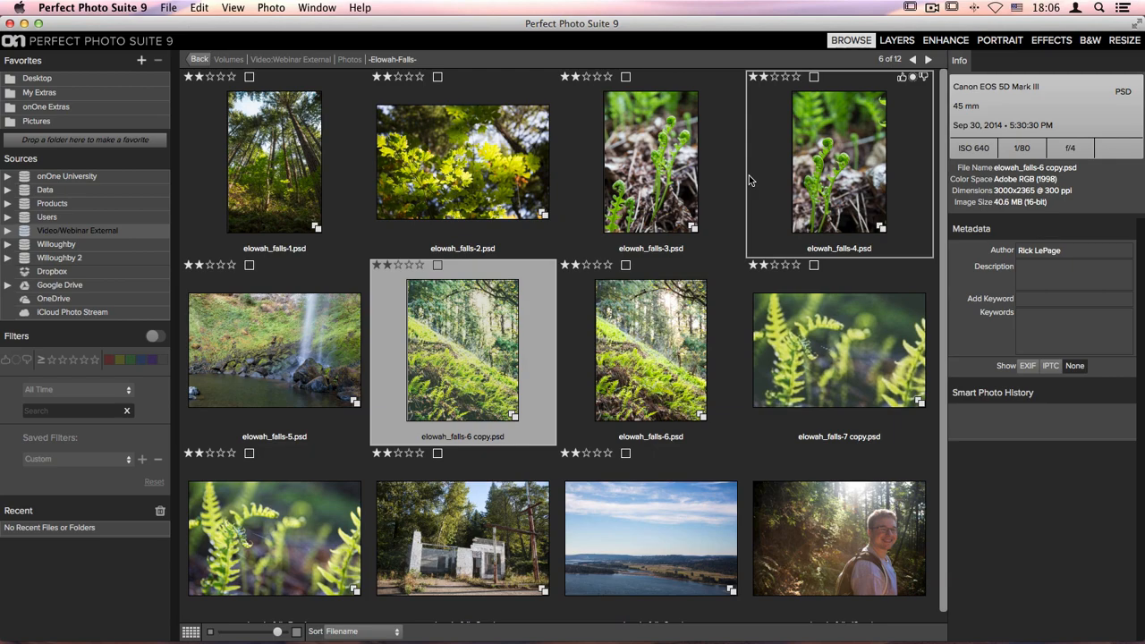
# Step: Compare the elowah_falls-6 and elowah_falls-7 photos with their edited copies at full view, and return to the thumbnail grid
pyautogui.scroll(-1, 704, 288)
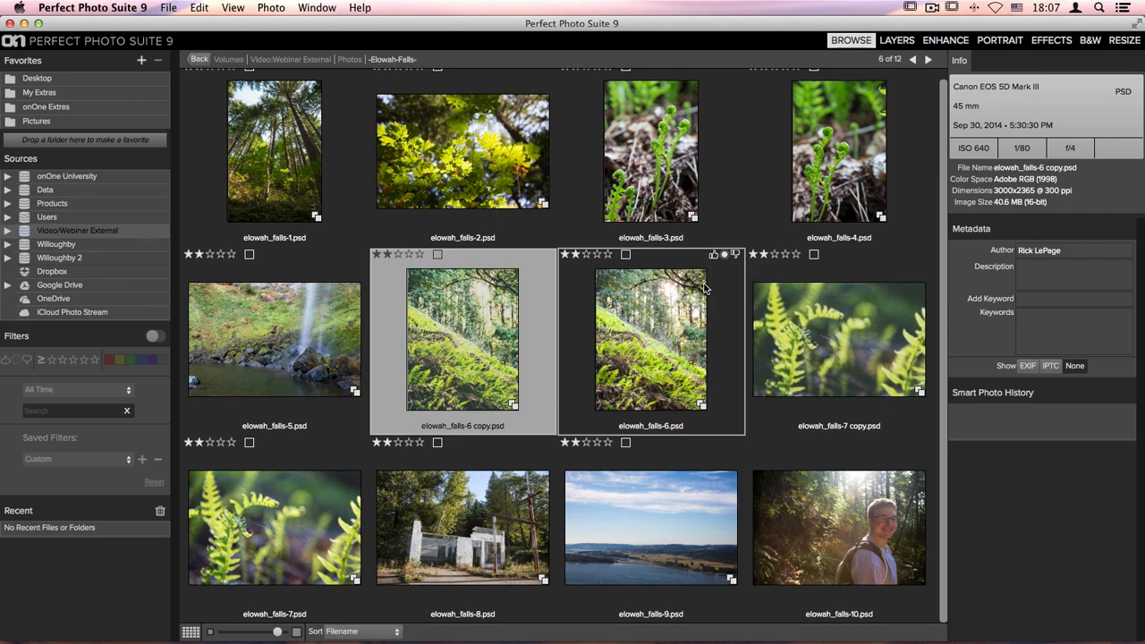
pyautogui.scroll(1, 704, 287)
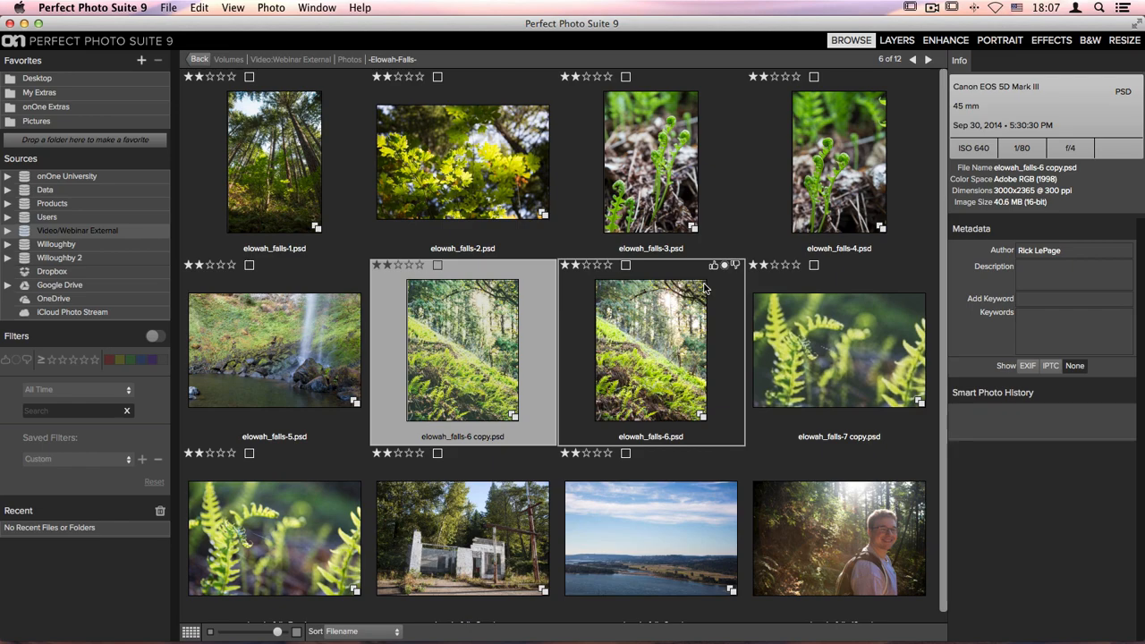
pyautogui.scroll(-1, 704, 287)
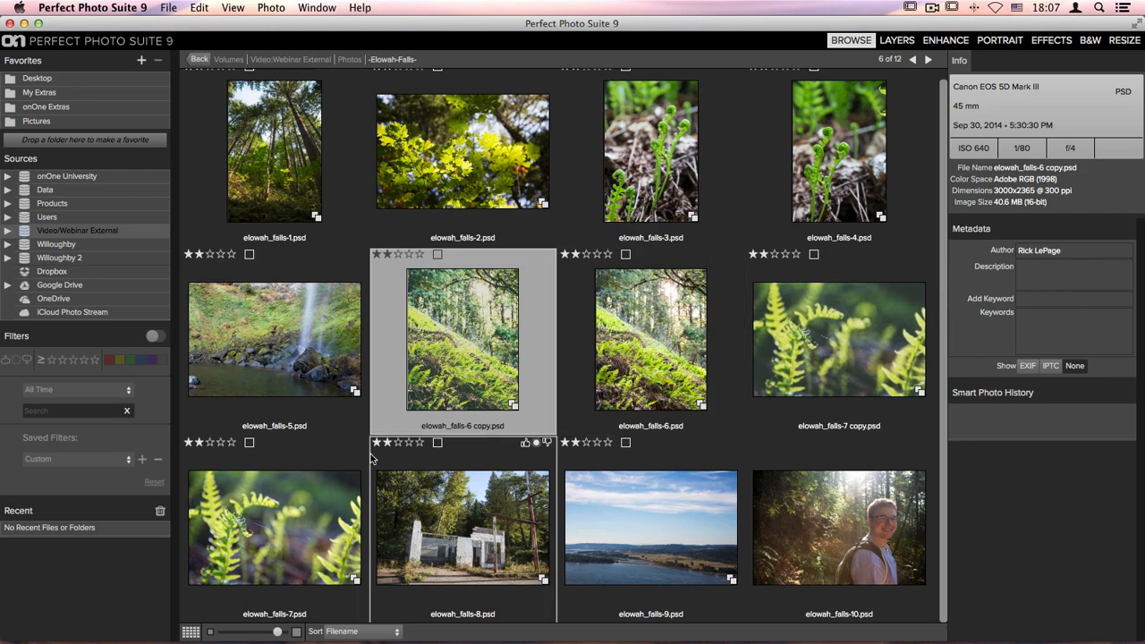
pyautogui.doubleClick(302, 516)
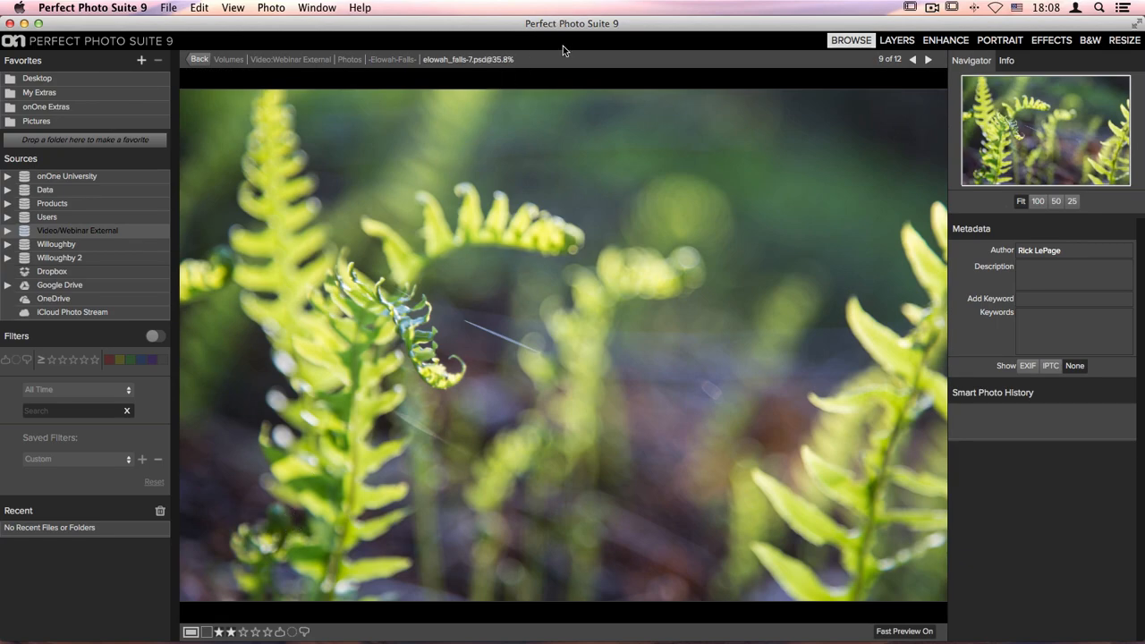
pyautogui.press('Left')
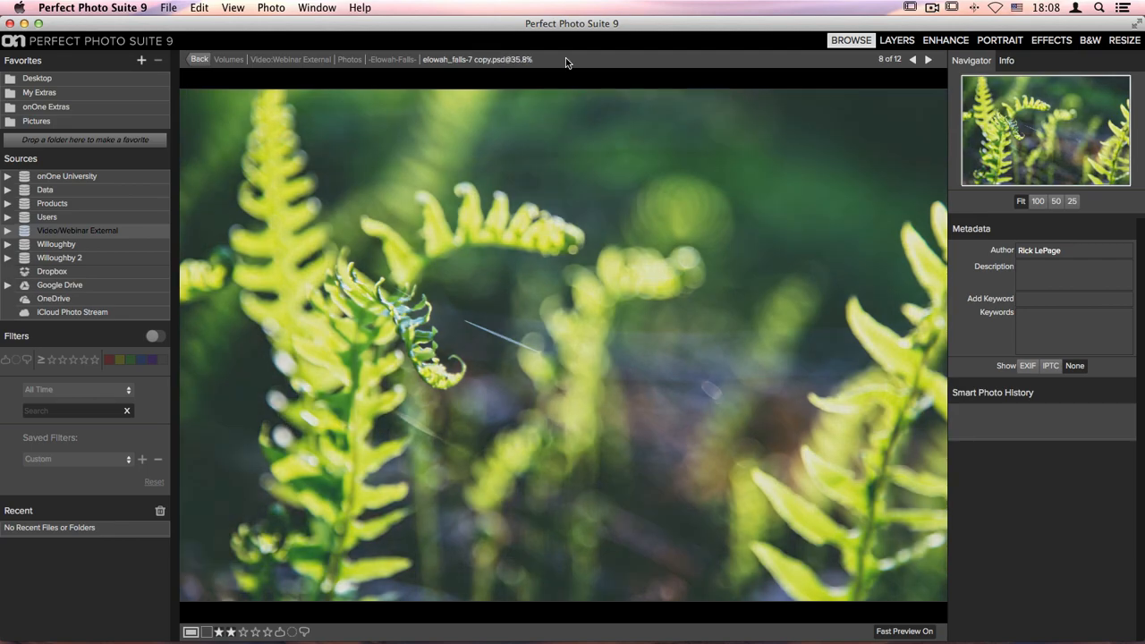
pyautogui.press('Left')
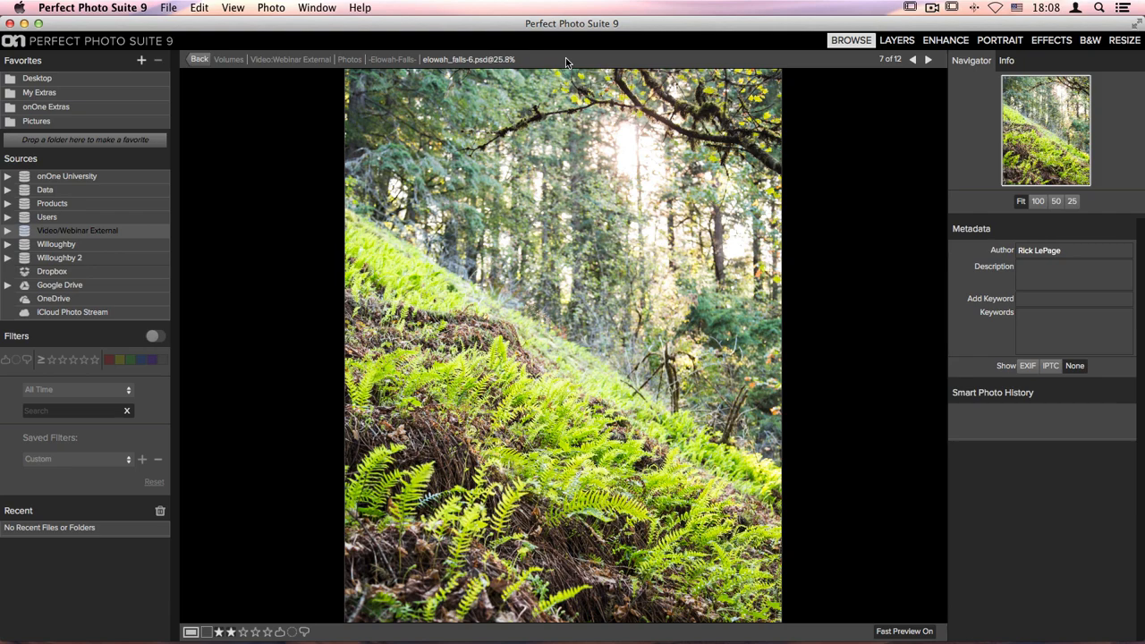
pyautogui.press('Left')
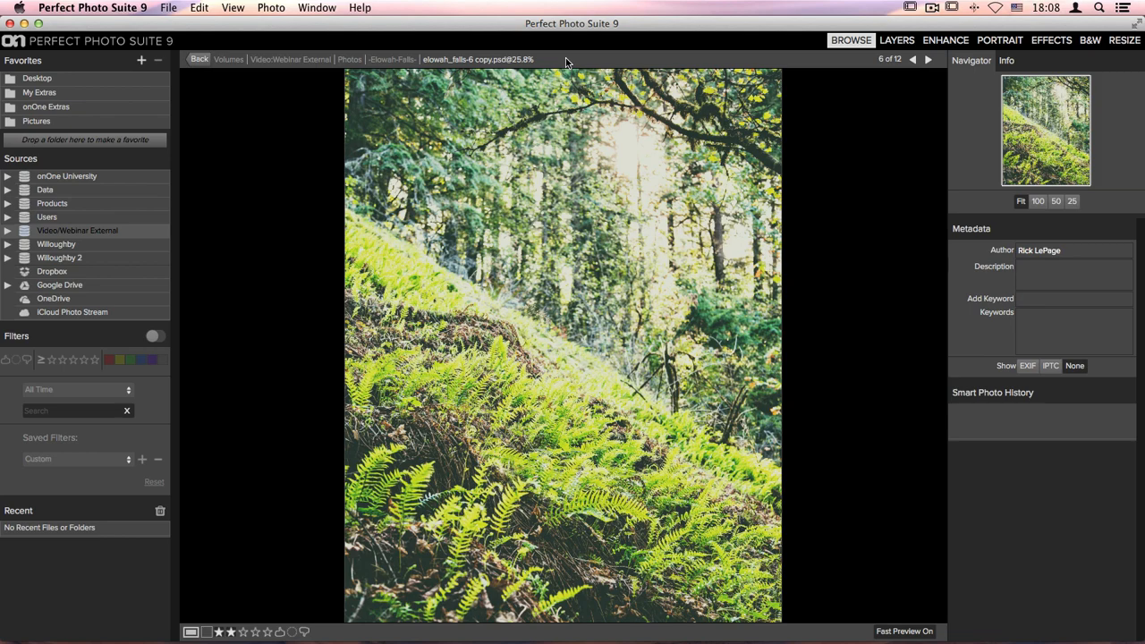
pyautogui.press('Right')
pyautogui.press('Right')
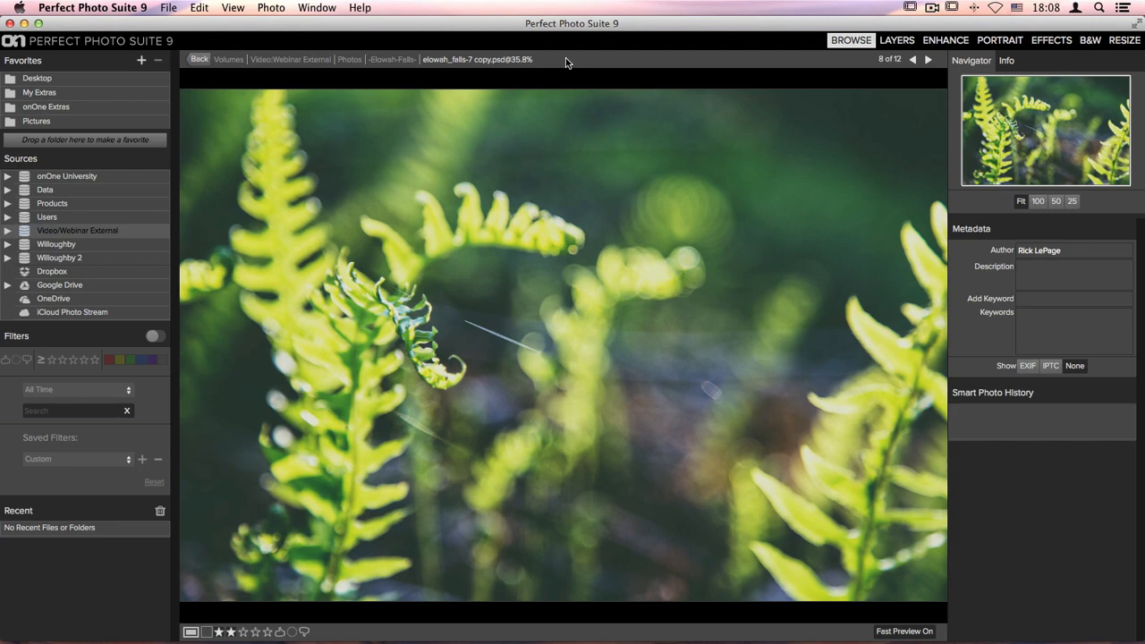
pyautogui.press('Left')
pyautogui.press('Left')
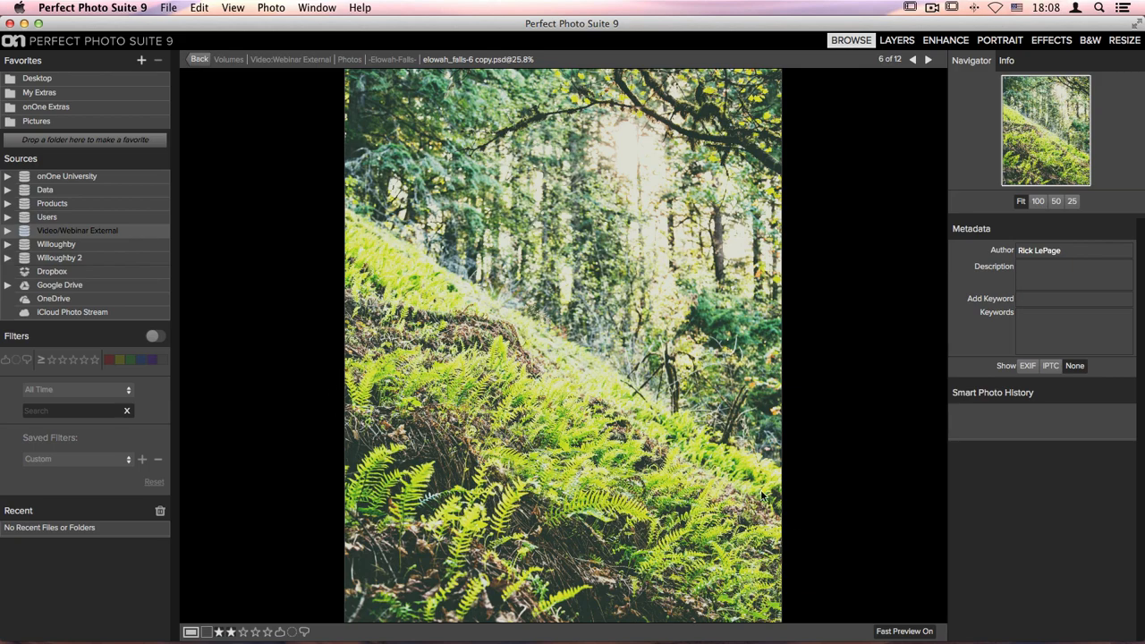
pyautogui.press('Right')
pyautogui.press('Right')
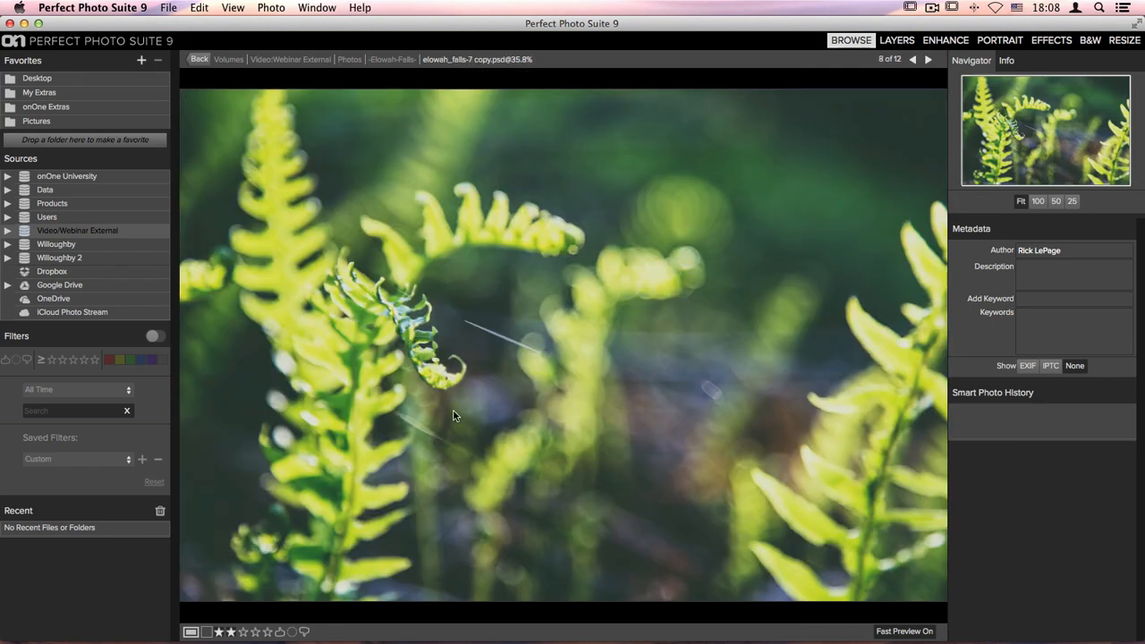
pyautogui.doubleClick(493, 367)
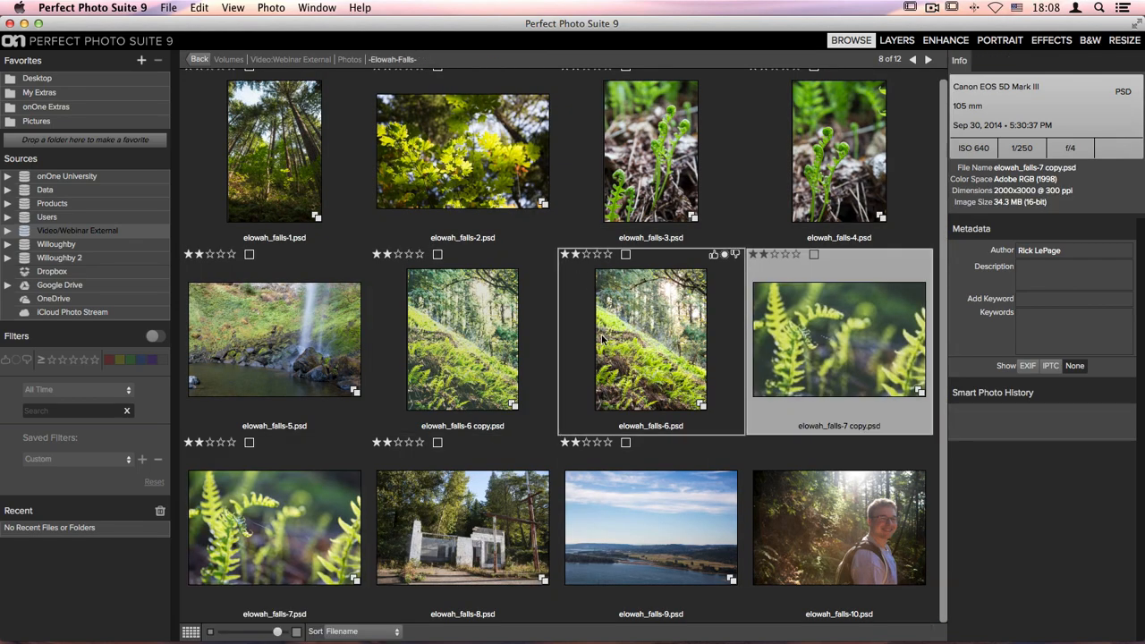
# Step: Open elowah_falls-4.psd in Effects as an edited copy in Photoshop format, Adobe RGB (1998), 16-bit, 300 pixels/inch
pyautogui.scroll(1, 601, 335)
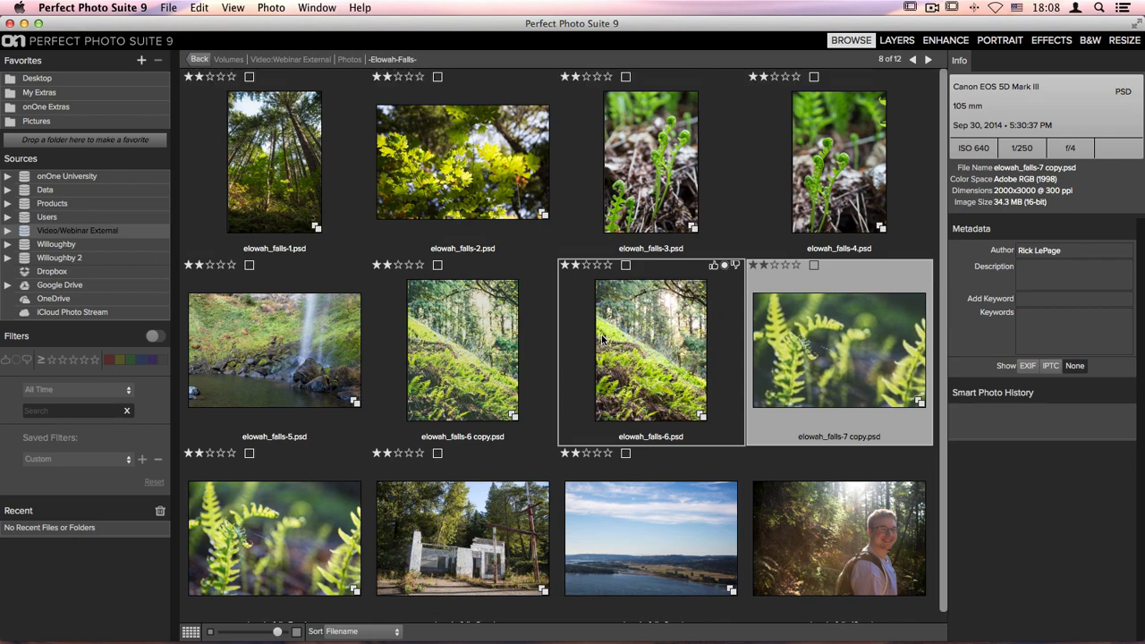
pyautogui.click(859, 180)
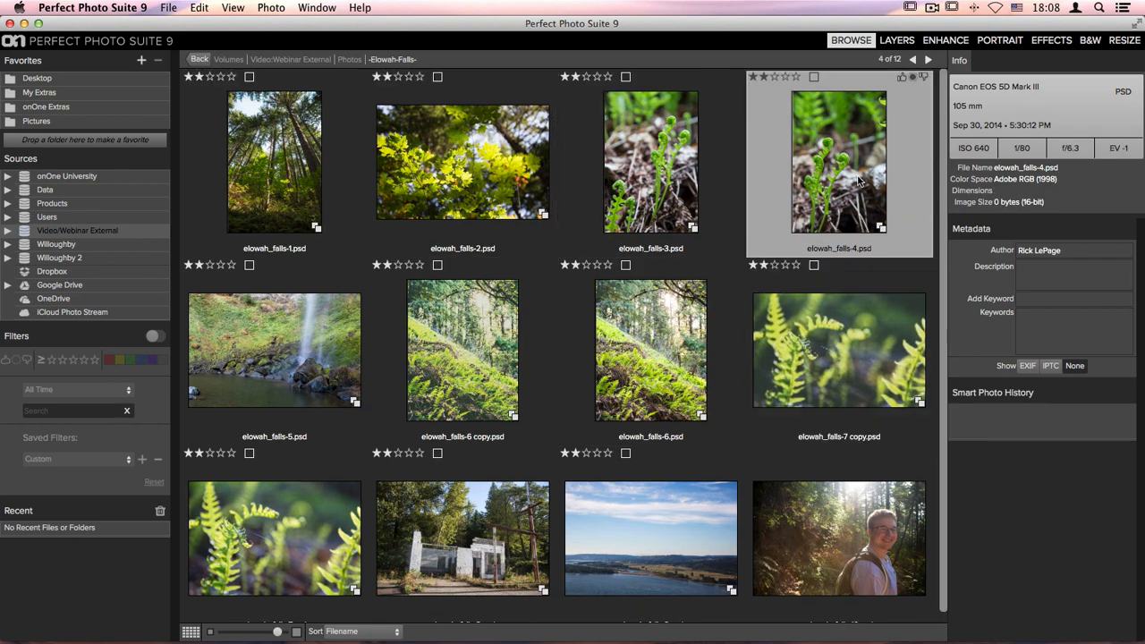
pyautogui.click(1062, 42)
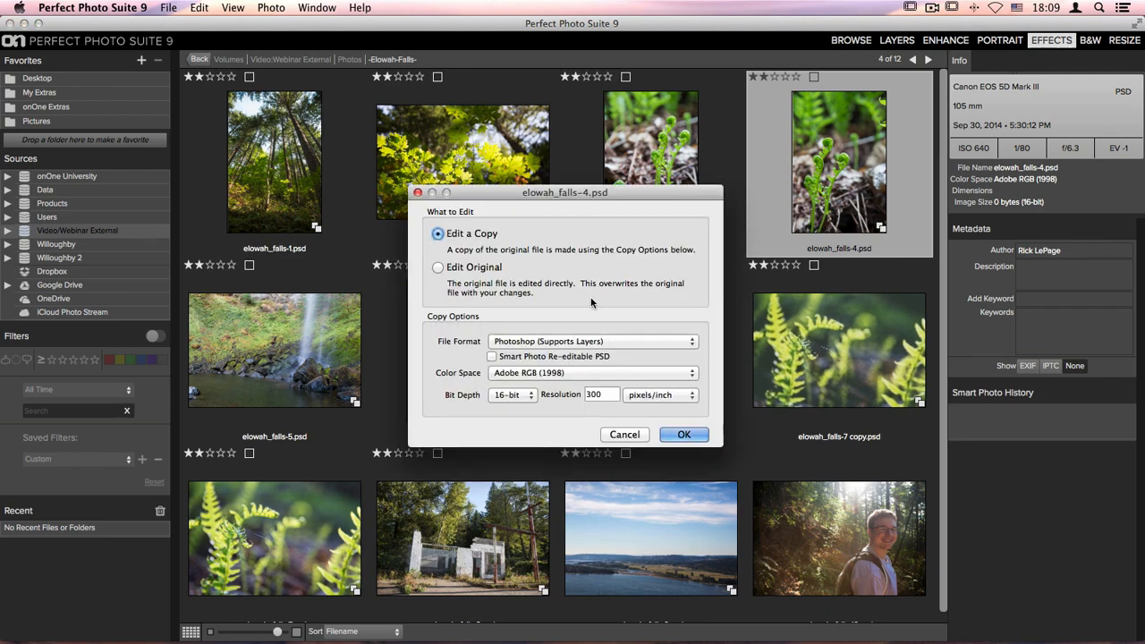
pyautogui.click(683, 434)
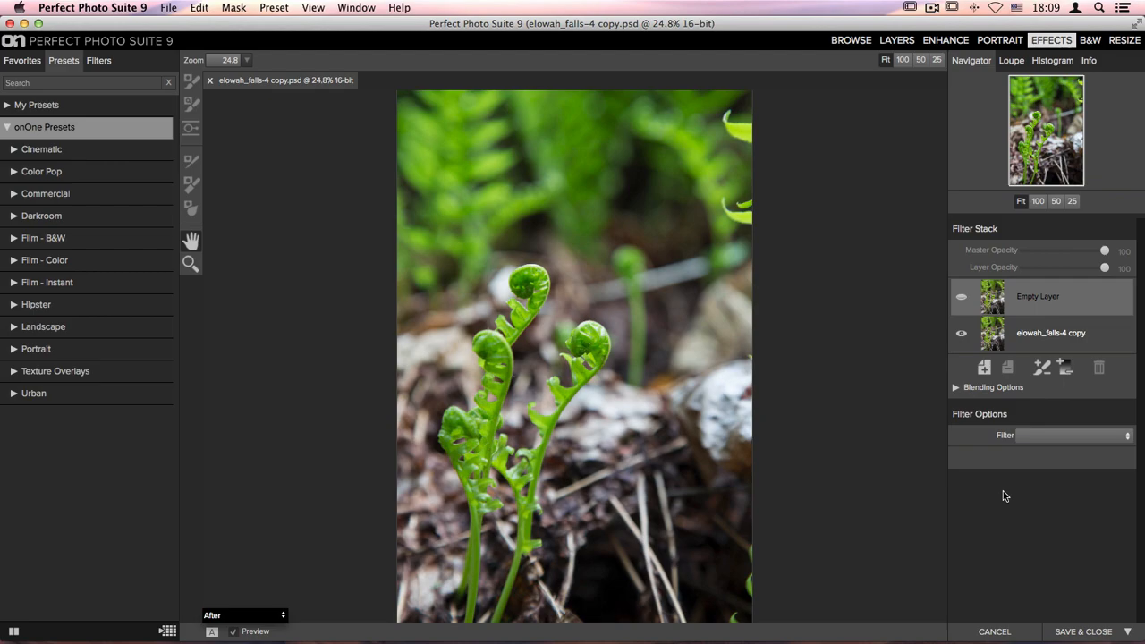
pyautogui.click(1041, 436)
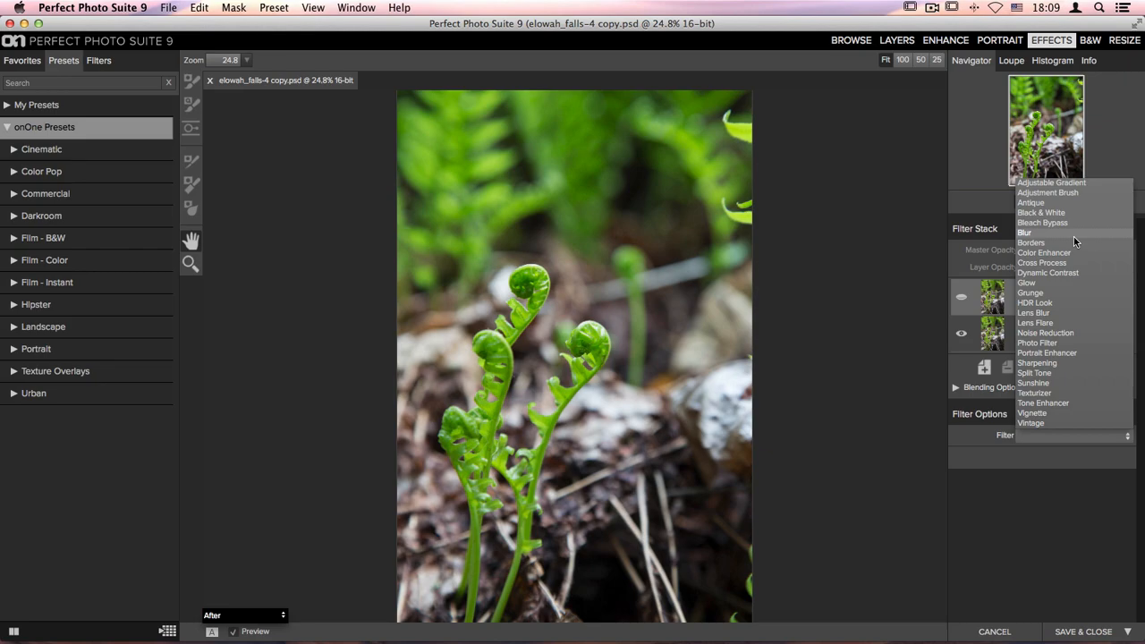
pyautogui.click(976, 450)
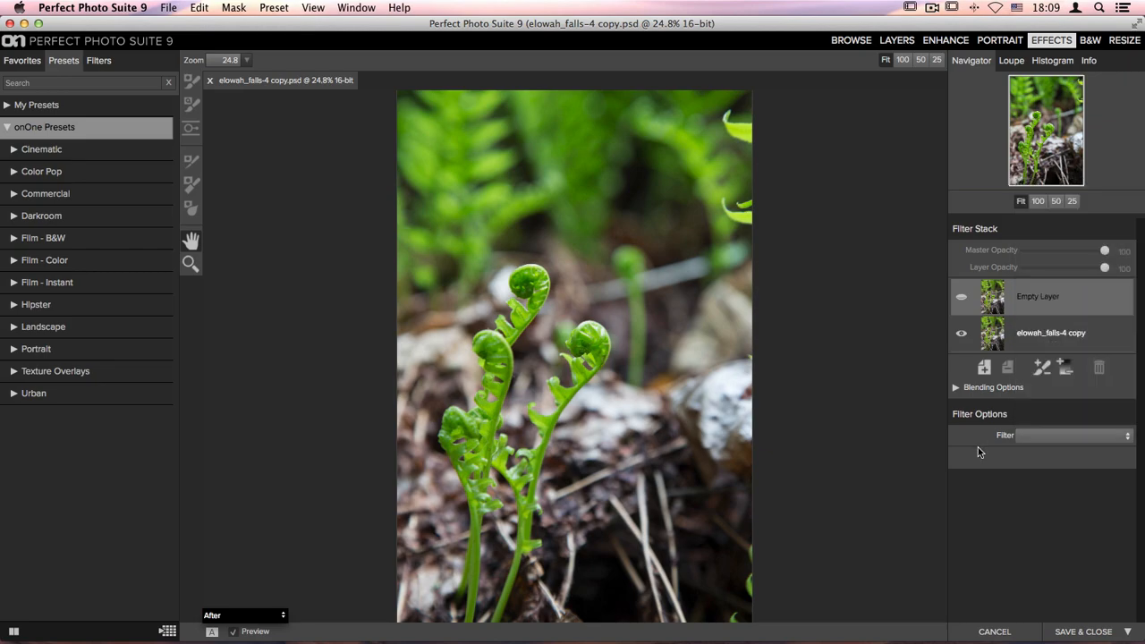
# Step: Apply the Normal preset of the Bleach Bypass filter to the photo's empty filter layer
pyautogui.click(100, 82)
pyautogui.click(106, 68)
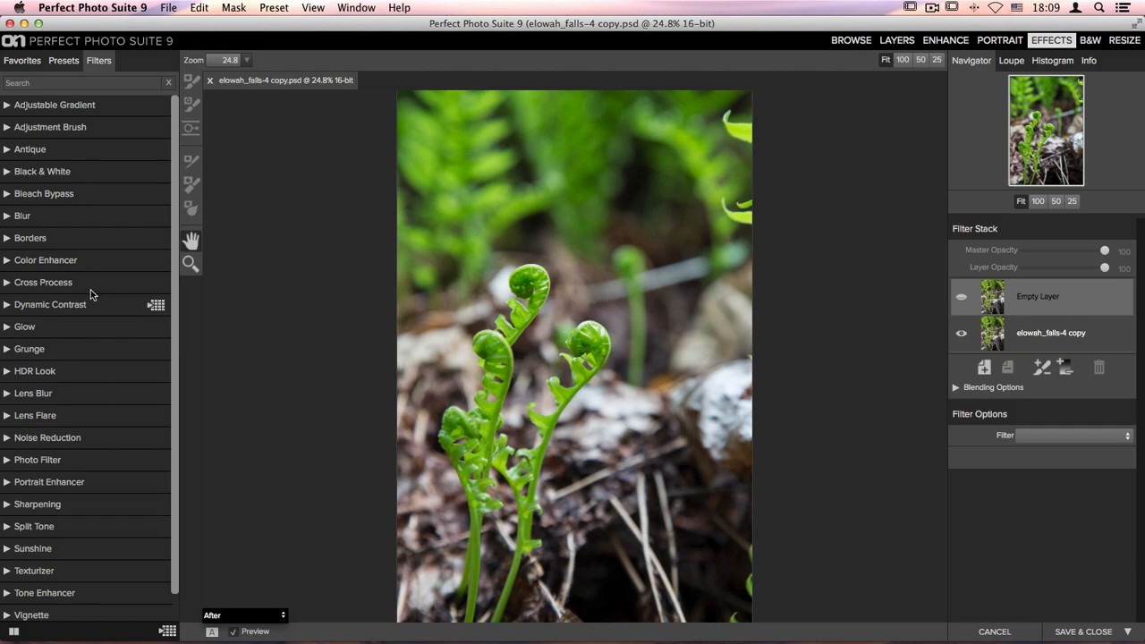
pyautogui.click(64, 196)
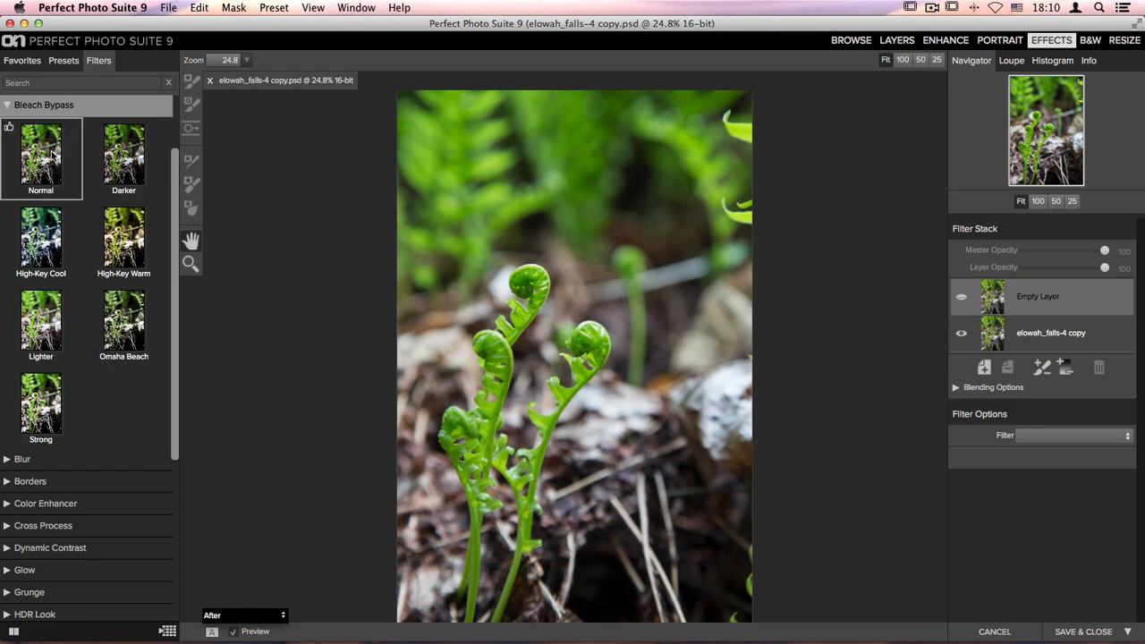
pyautogui.click(53, 154)
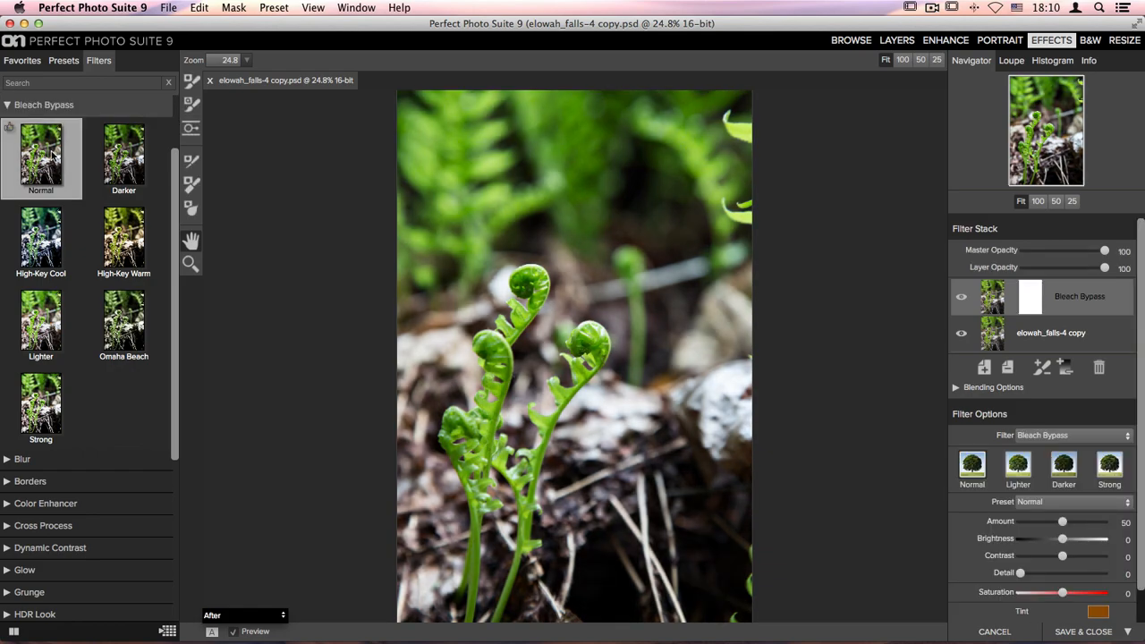
# Step: Set the Bleach Bypass amount to 32, brightness to 13 and detail to 12, and compare the photo with the preview off and on
pyautogui.scroll(-2, 1065, 459)
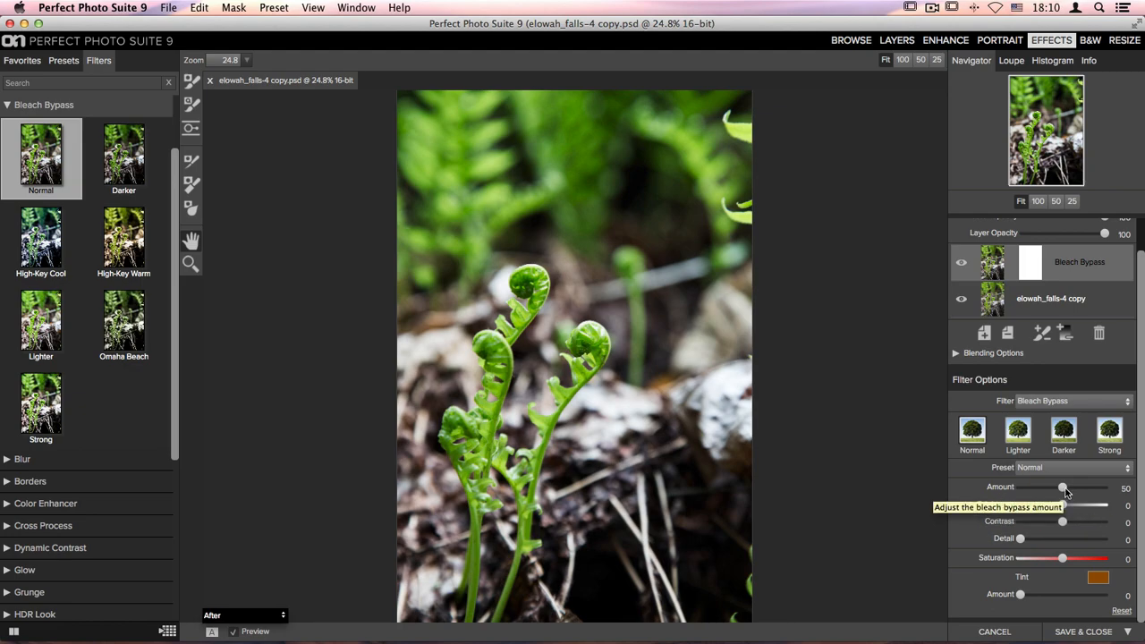
pyautogui.moveTo(1064, 490); pyautogui.dragTo(1047, 490)
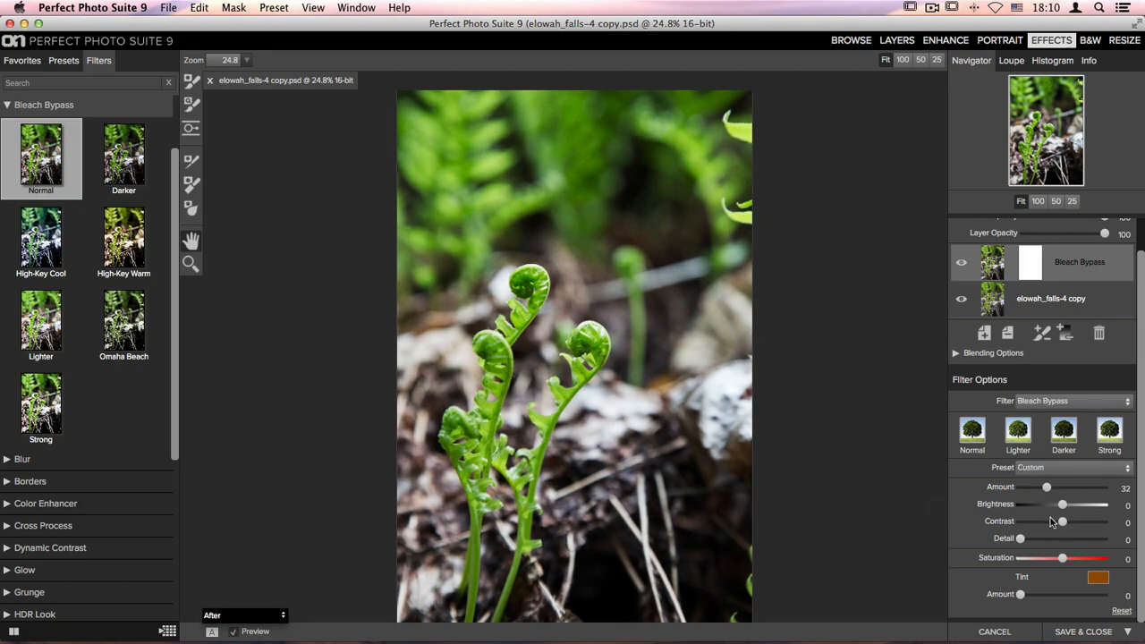
pyautogui.moveTo(1061, 507); pyautogui.dragTo(1067, 512)
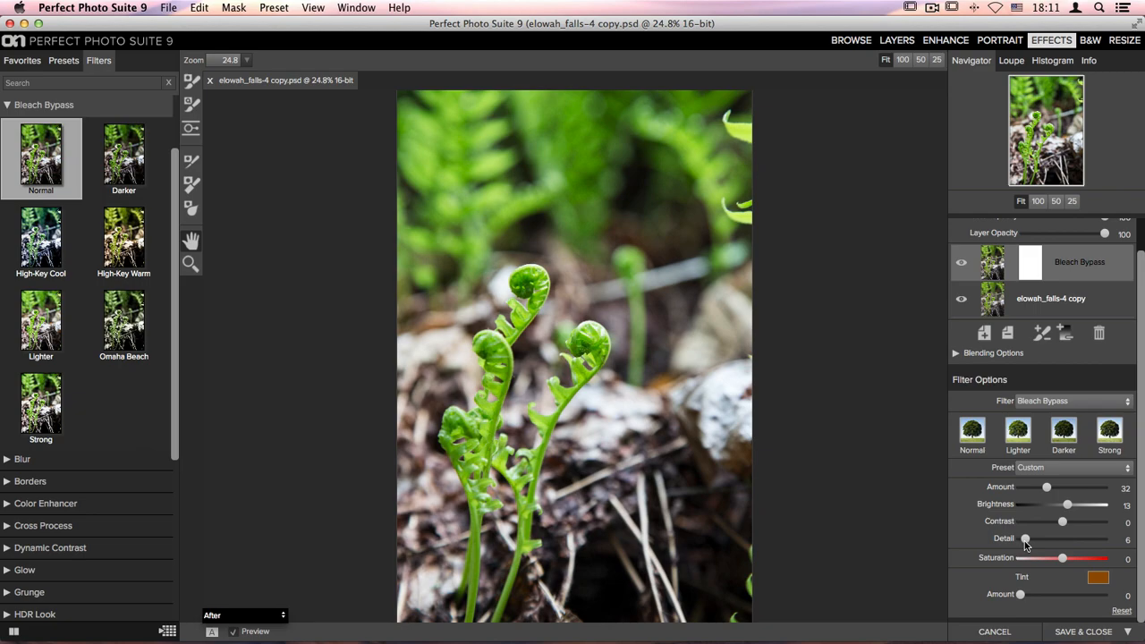
pyautogui.moveTo(1025, 540); pyautogui.dragTo(1030, 540)
pyautogui.scroll(2, 1013, 356)
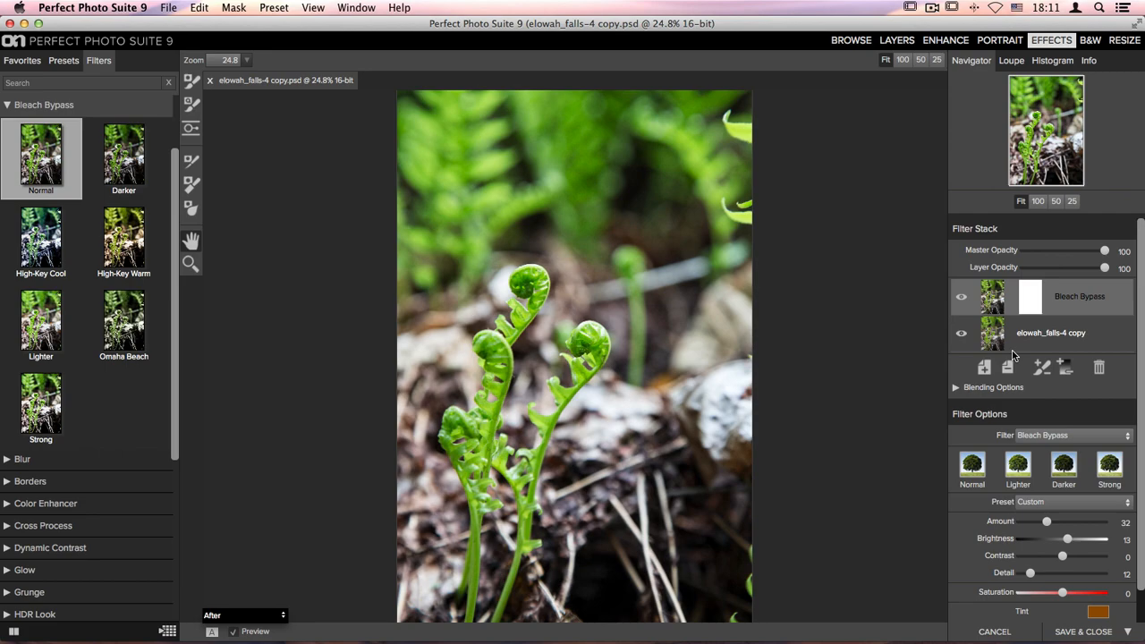
pyautogui.press('p')
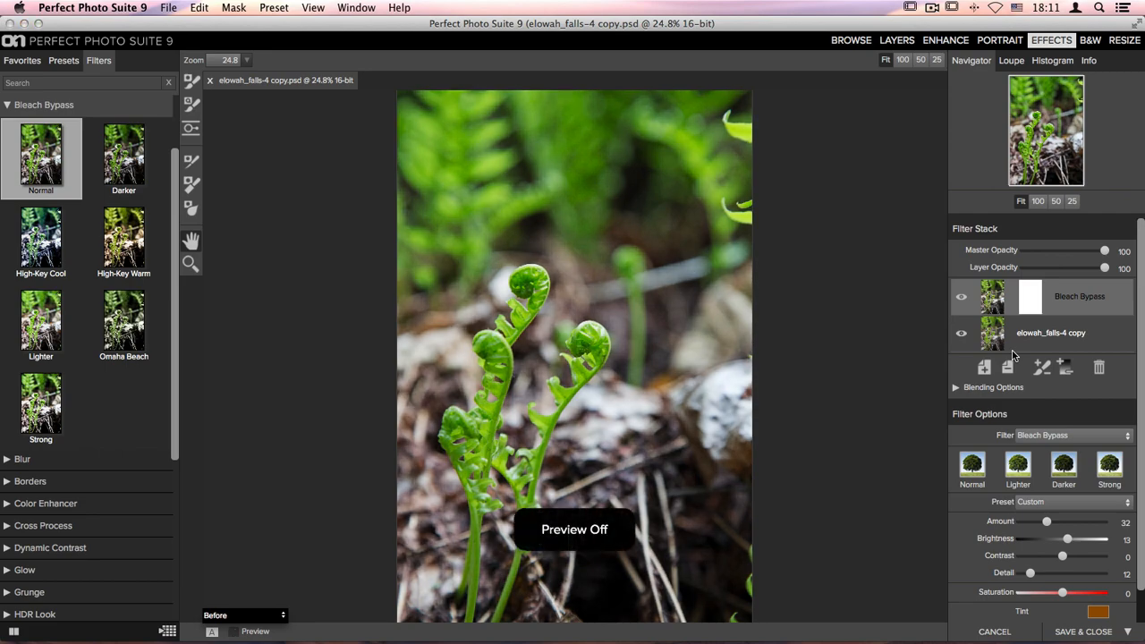
pyautogui.press('p')
pyautogui.press('p')
pyautogui.press('p')
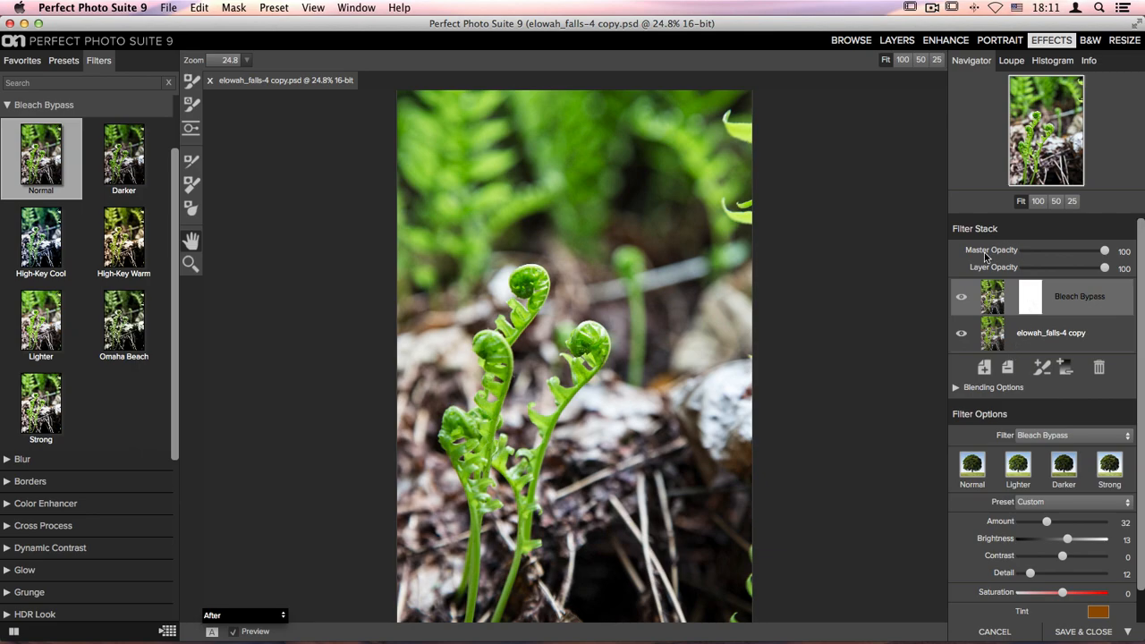
# Step: Add a Tone Enhancer filter layer above Bleach Bypass and turn off its automatic levels
pyautogui.click(985, 373)
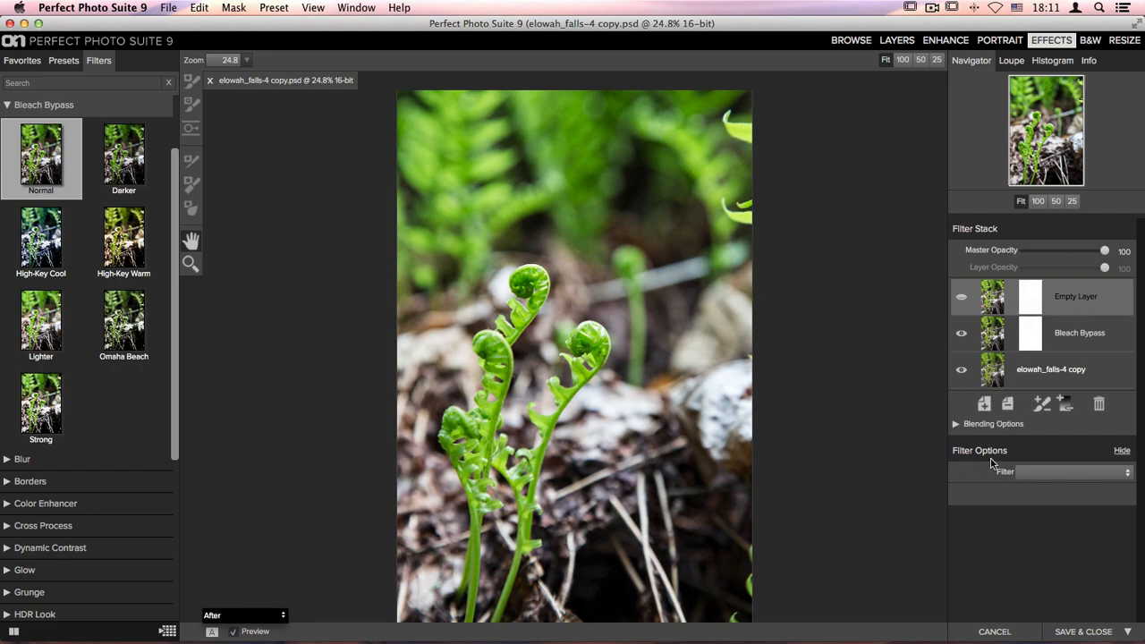
pyautogui.click(1041, 473)
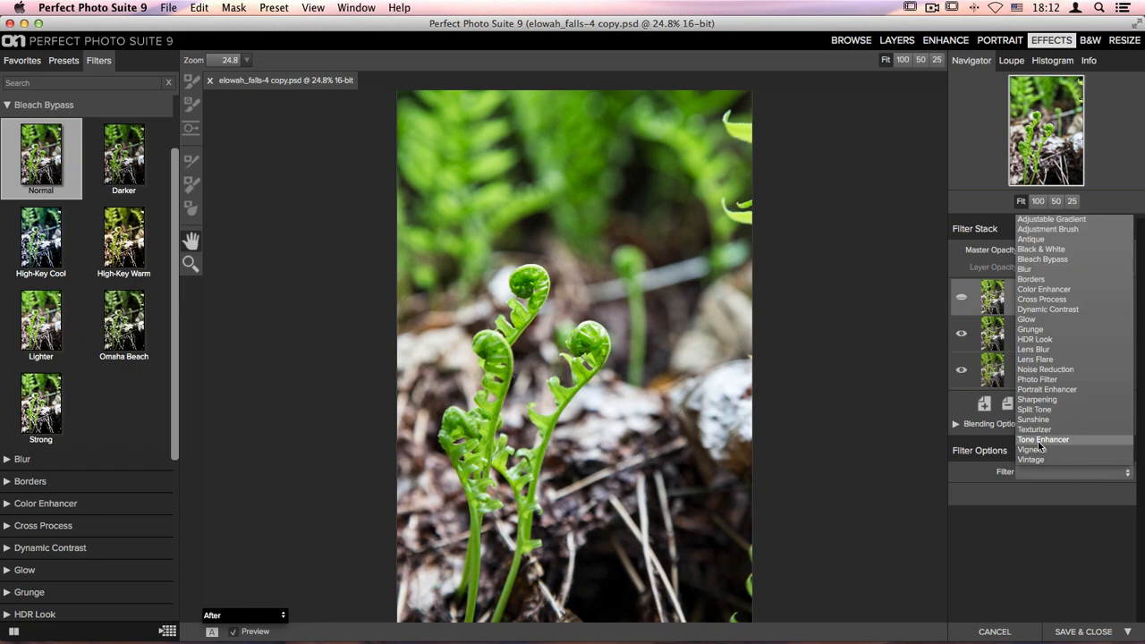
pyautogui.click(1041, 441)
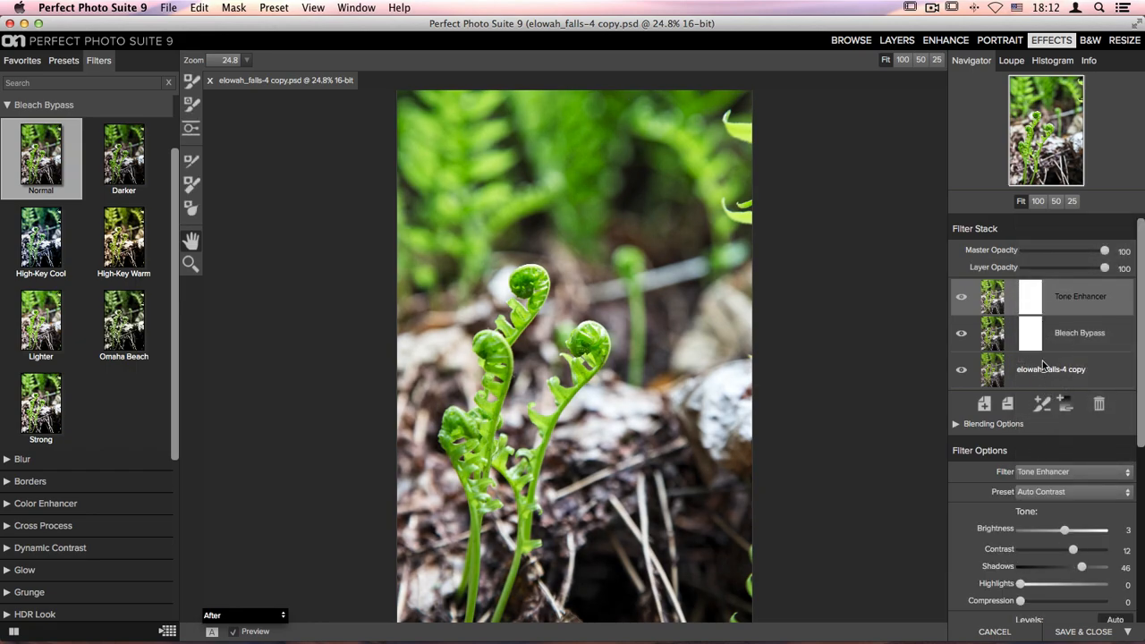
pyautogui.scroll(-5, 1043, 361)
pyautogui.scroll(-1, 1042, 360)
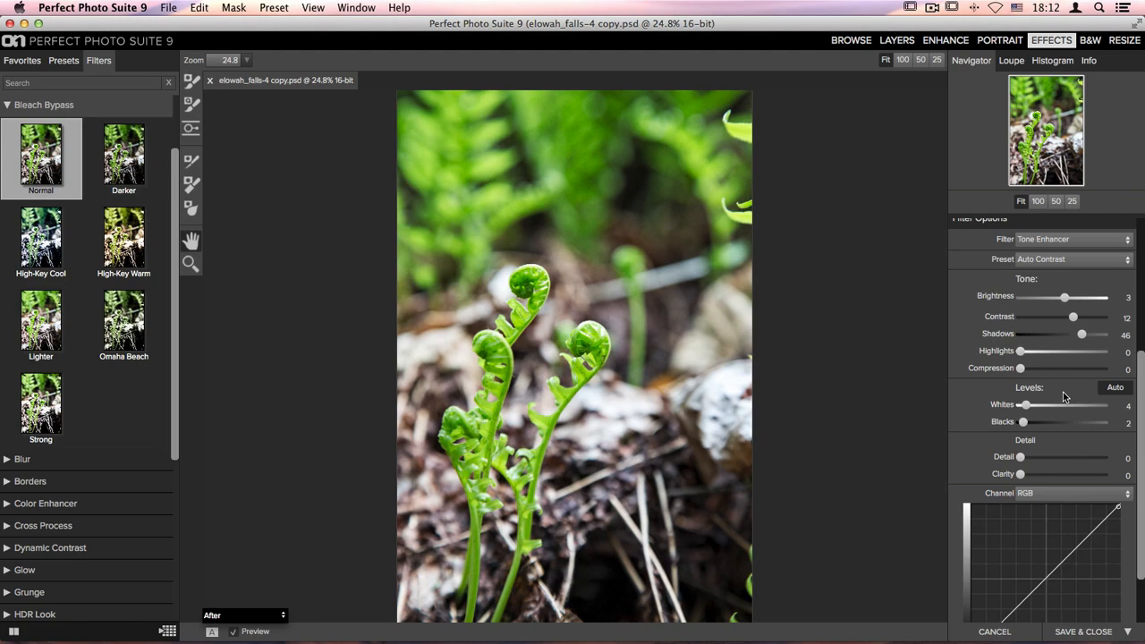
pyautogui.click(1116, 388)
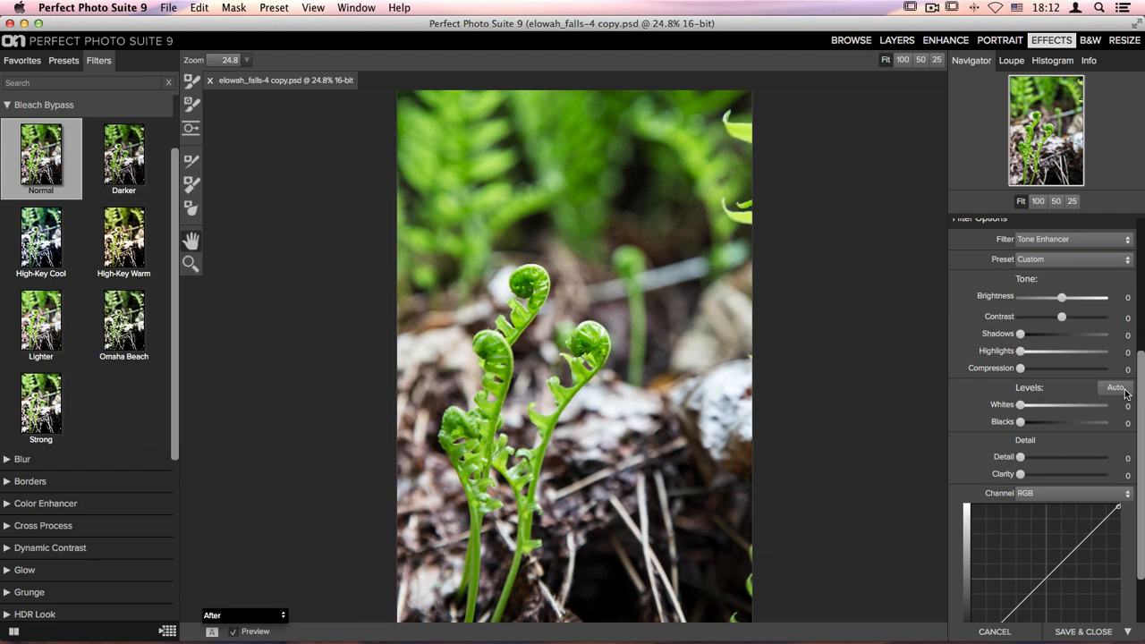
# Step: Raise the black point of the Tone Enhancer's RGB curve to input 0, output 48
pyautogui.scroll(-2, 1065, 379)
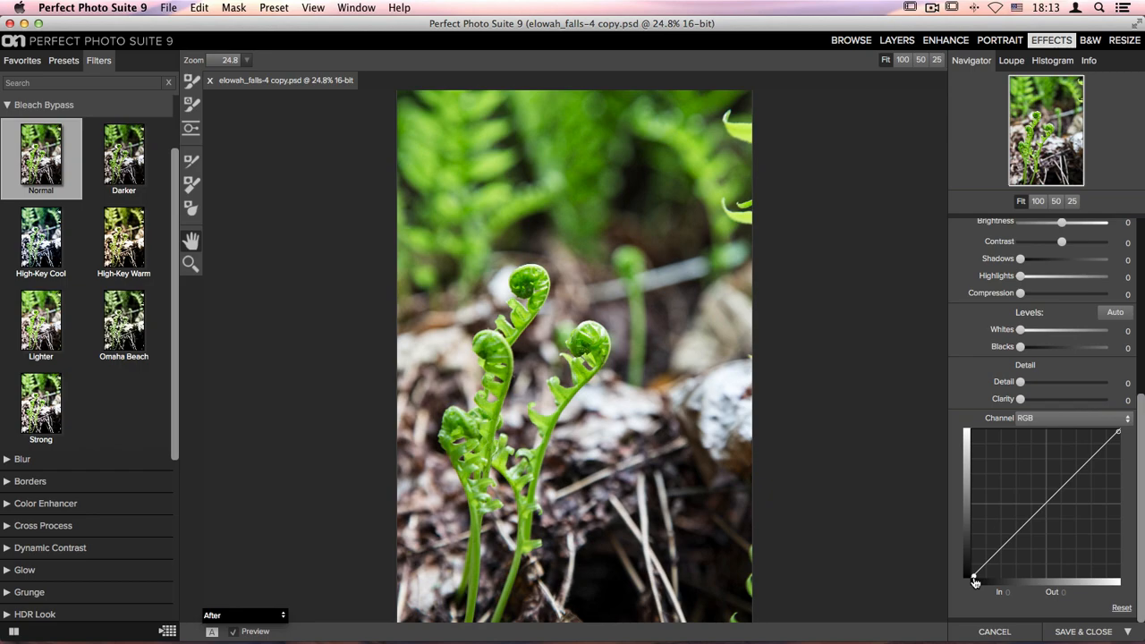
pyautogui.moveTo(975, 583); pyautogui.dragTo(963, 551)
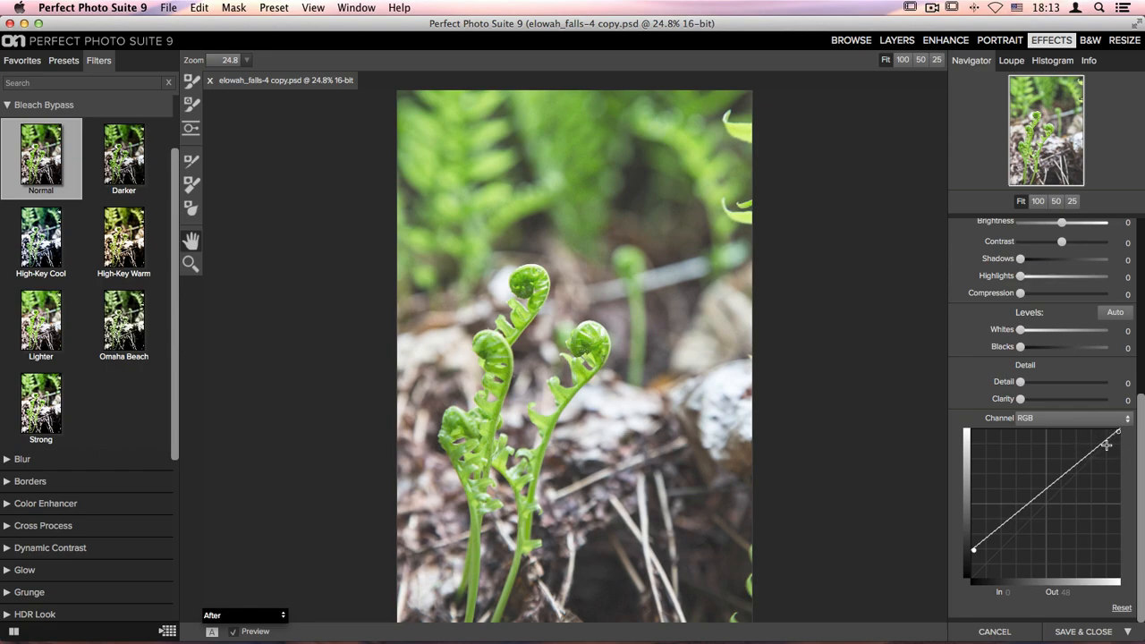
# Step: Shape the Tone Enhancer's RGB curve: white point at output 224, shadow point at input 52, output 52, highlight point at input 208, output 196
pyautogui.moveTo(1119, 433); pyautogui.dragTo(1119, 450)
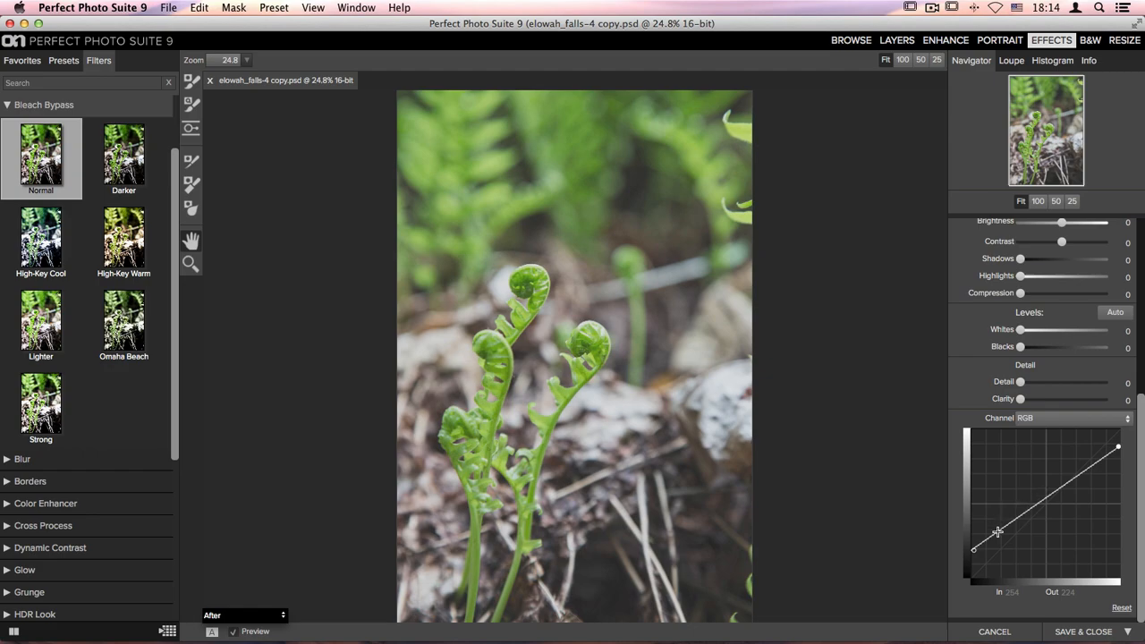
pyautogui.click(998, 532)
pyautogui.moveTo(998, 536)
pyautogui.mouseDown()
pyautogui.moveTo(1005, 548)
pyautogui.moveTo(987, 524)
pyautogui.moveTo(1007, 548)
pyautogui.moveTo(1000, 507)
pyautogui.moveTo(1004, 552)
pyautogui.mouseUp()
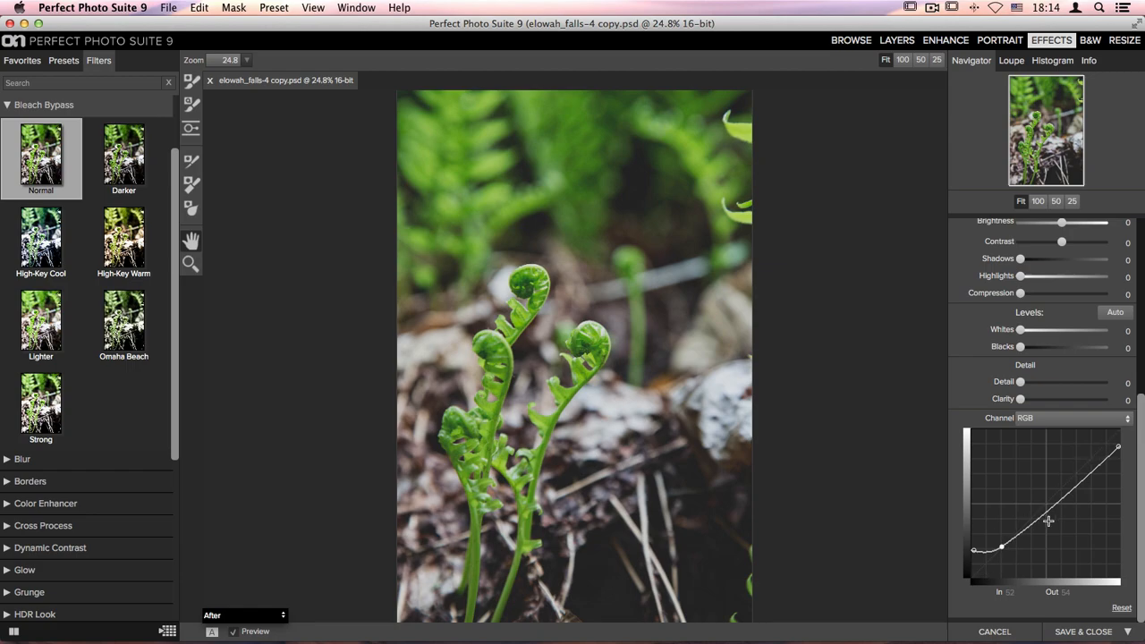
pyautogui.moveTo(1002, 547); pyautogui.dragTo(999, 531)
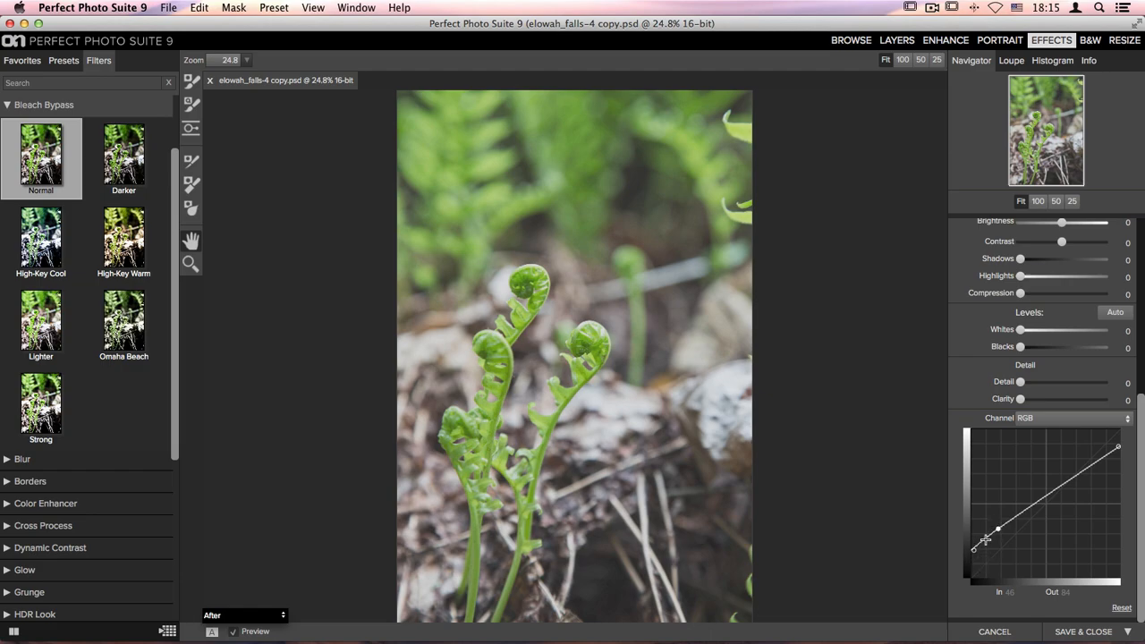
pyautogui.moveTo(998, 529); pyautogui.dragTo(1002, 547)
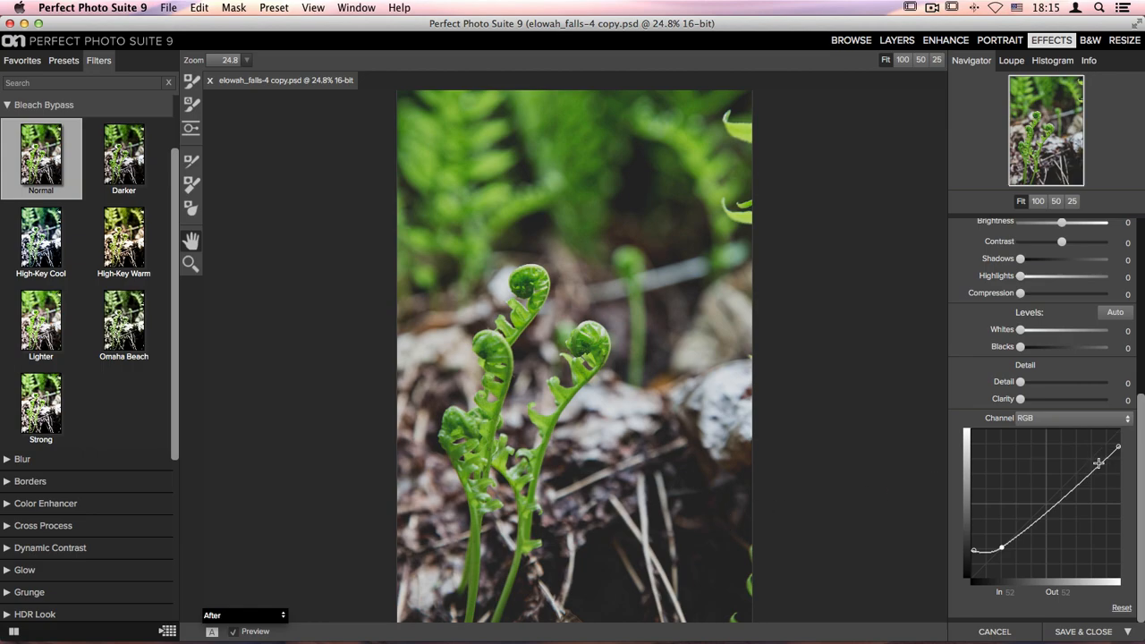
pyautogui.moveTo(1098, 464); pyautogui.dragTo(1094, 465)
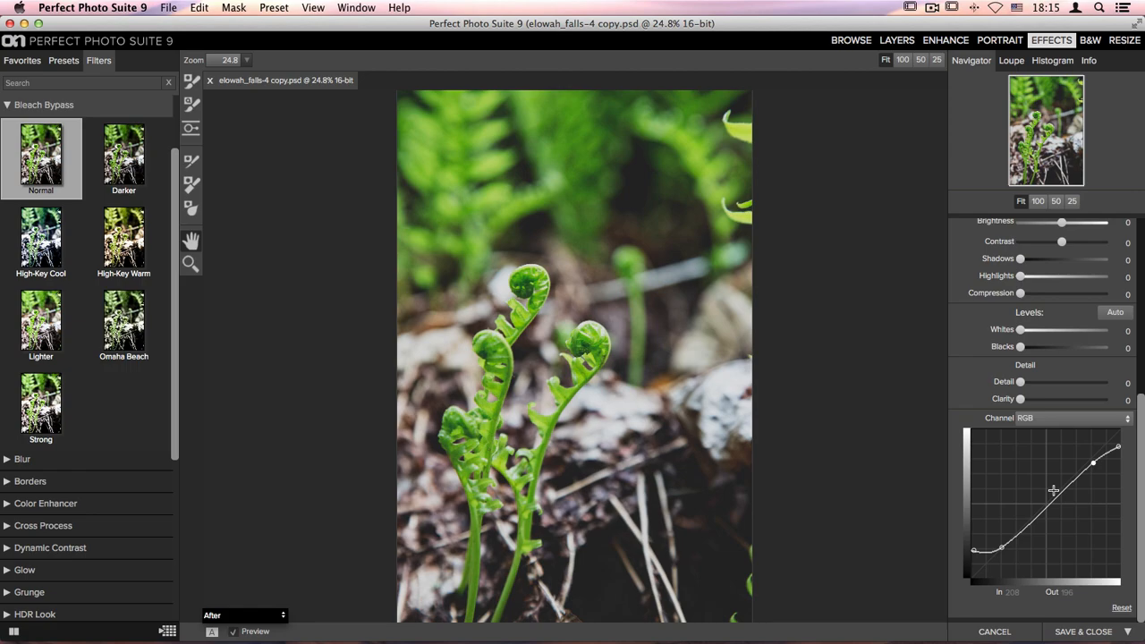
# Step: Add a new filter layer above Tone Enhancer and assign it the Split Tone filter
pyautogui.scroll(6, 1053, 489)
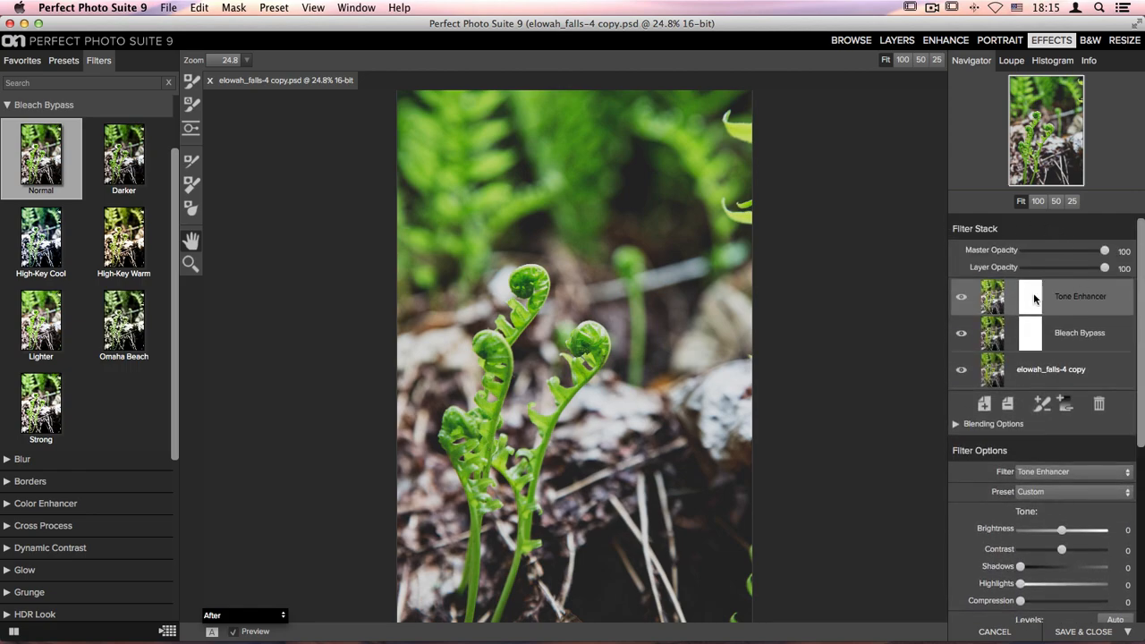
pyautogui.click(983, 404)
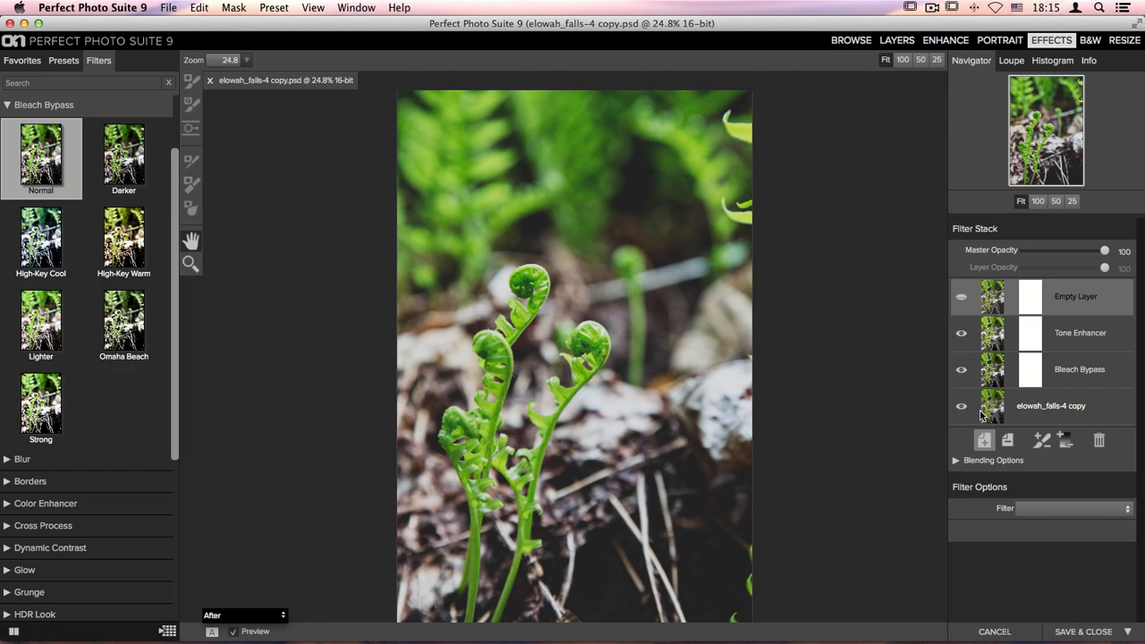
pyautogui.scroll(-1, 126, 522)
pyautogui.scroll(-8, 127, 522)
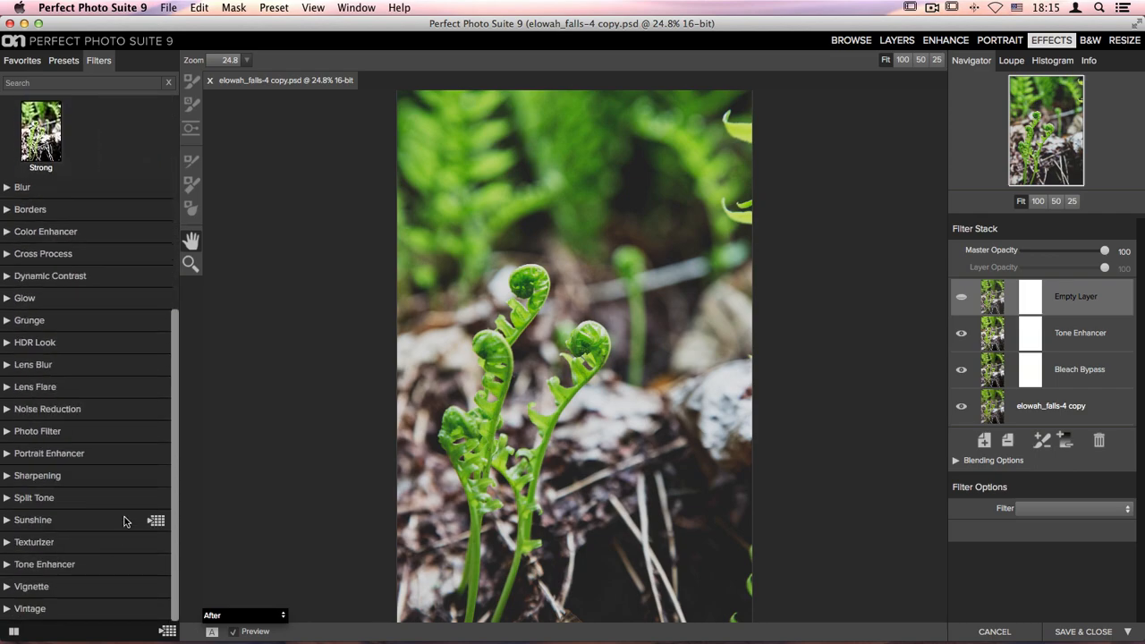
pyautogui.click(27, 499)
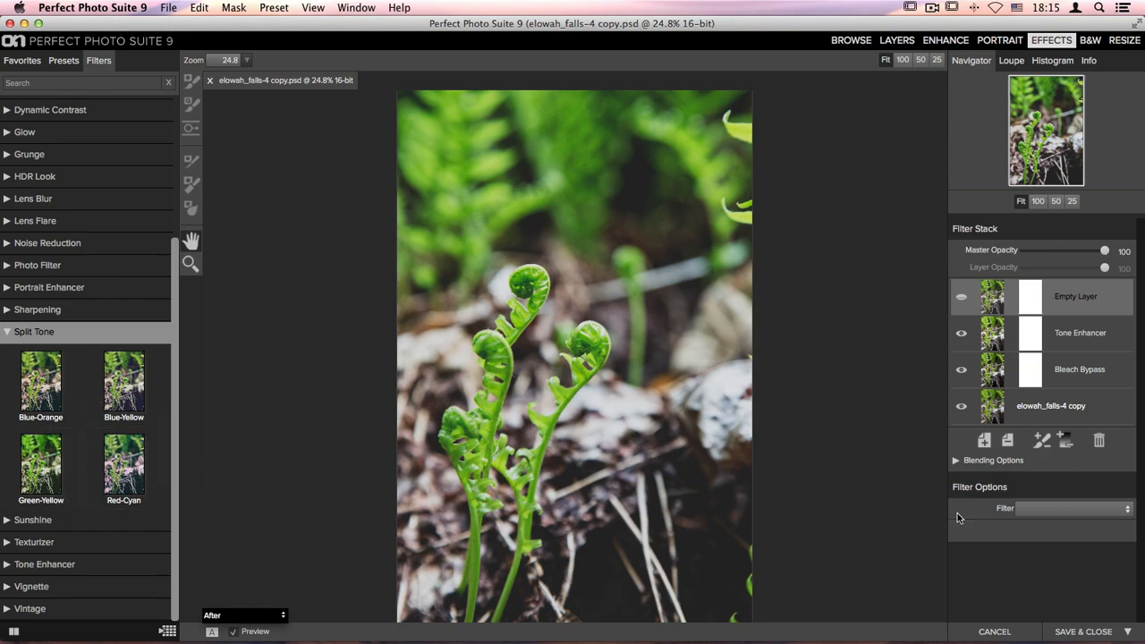
pyautogui.click(1045, 510)
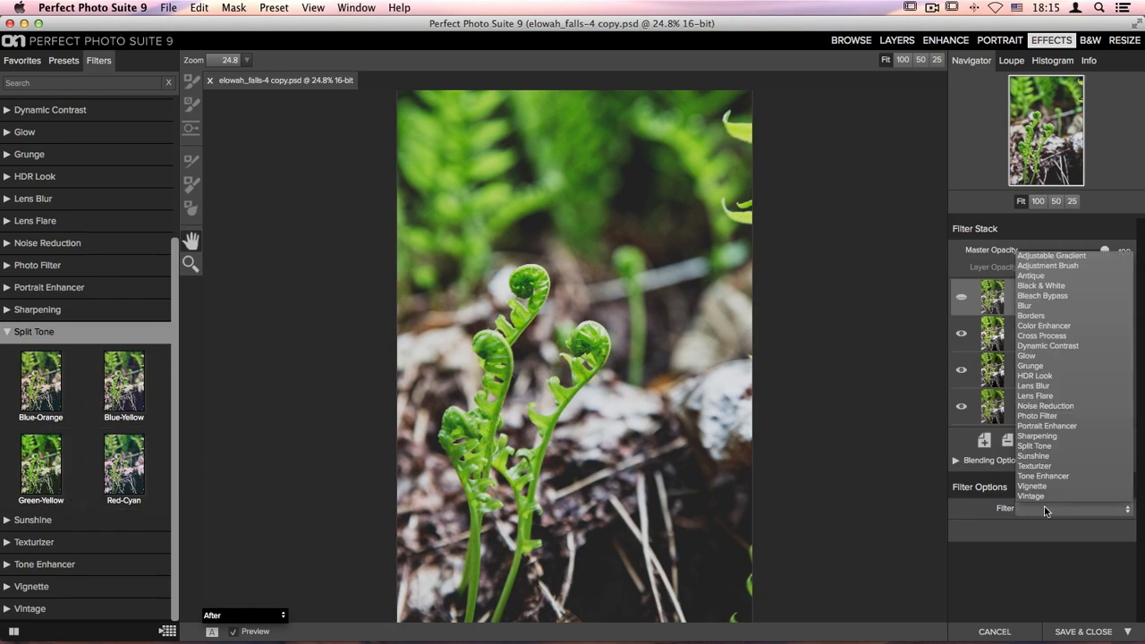
pyautogui.click(1038, 449)
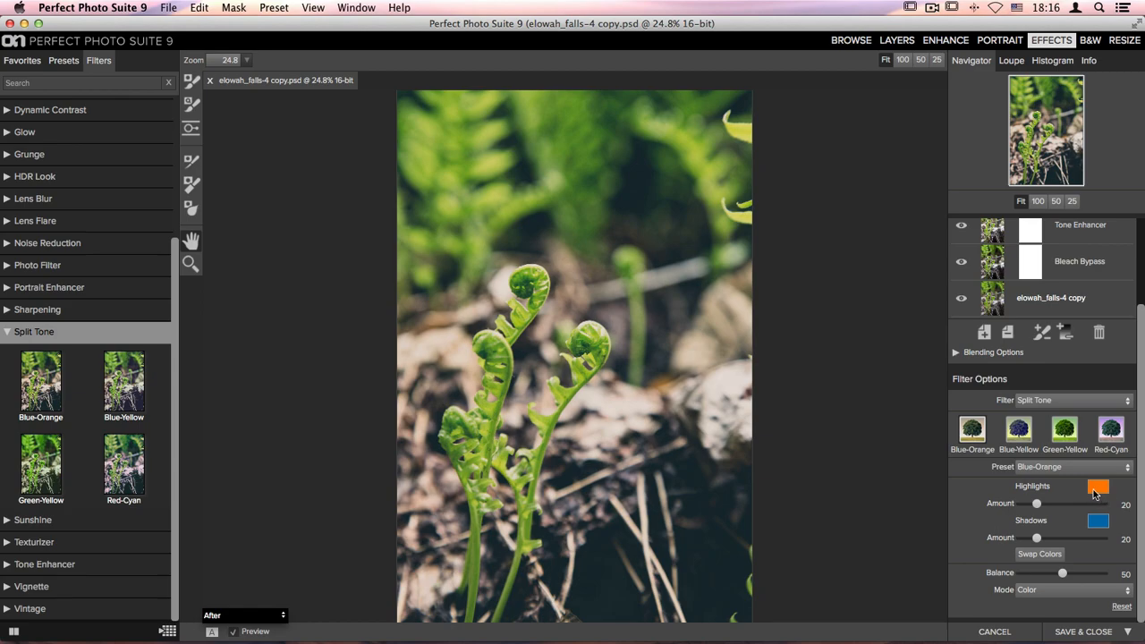
# Step: Change the Split Tone highlights color to a pale yellow
pyautogui.click(1097, 488)
pyautogui.moveTo(779, 193); pyautogui.dragTo(848, 154)
pyautogui.moveTo(846, 257); pyautogui.dragTo(822, 254)
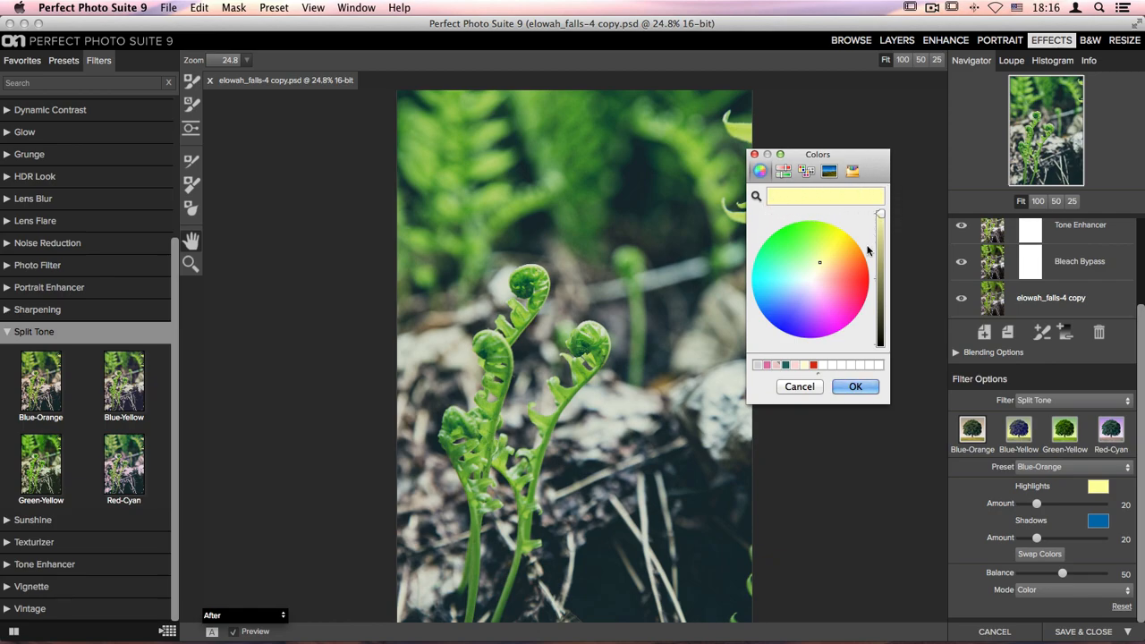
pyautogui.click(843, 386)
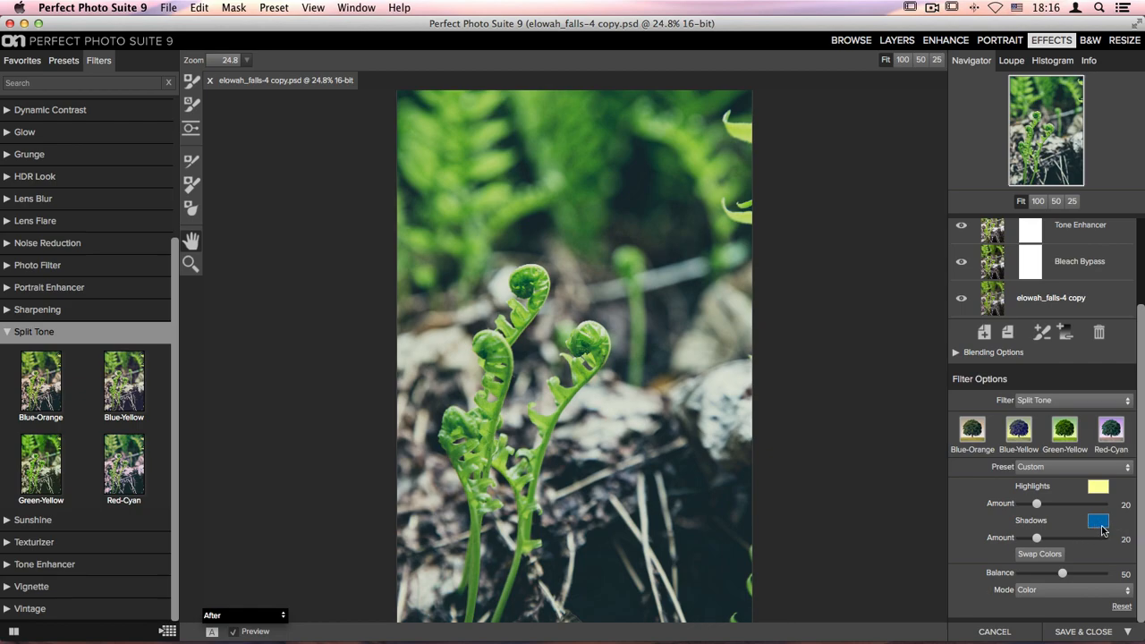
# Step: Change the Split Tone shadows color to a dark, muted teal
pyautogui.click(1102, 530)
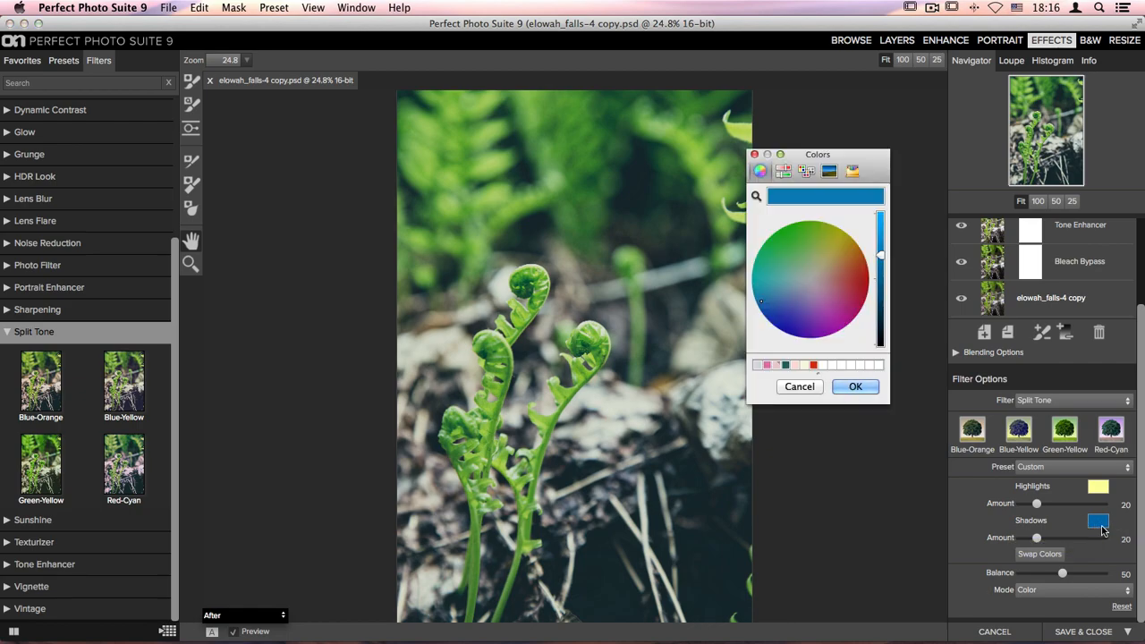
pyautogui.moveTo(851, 162); pyautogui.dragTo(857, 152)
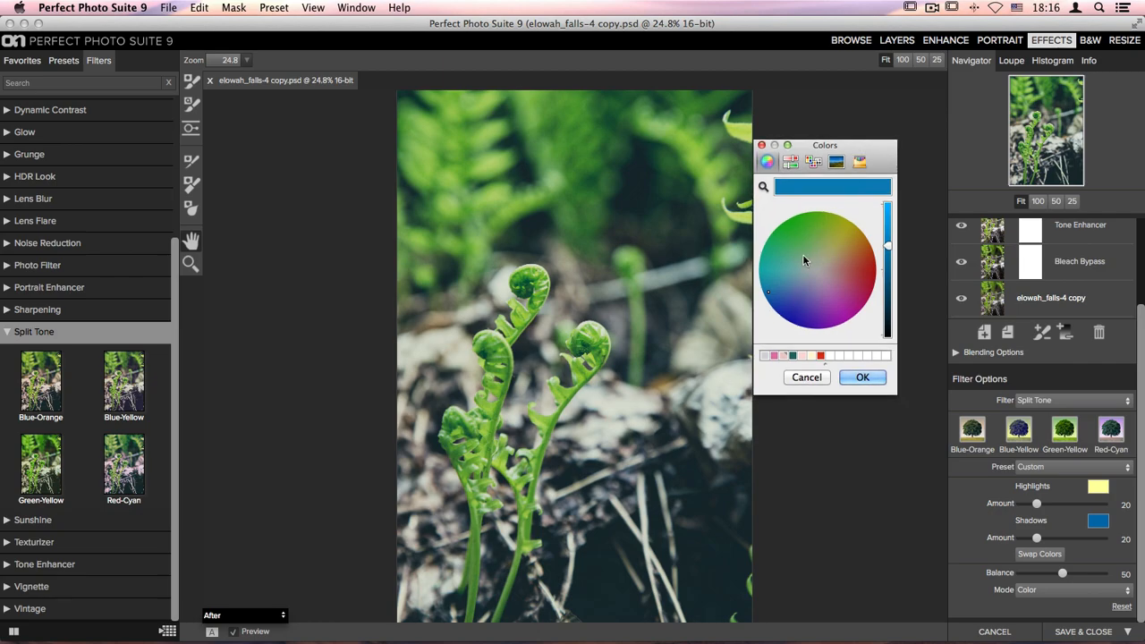
pyautogui.click(790, 266)
pyautogui.click(791, 270)
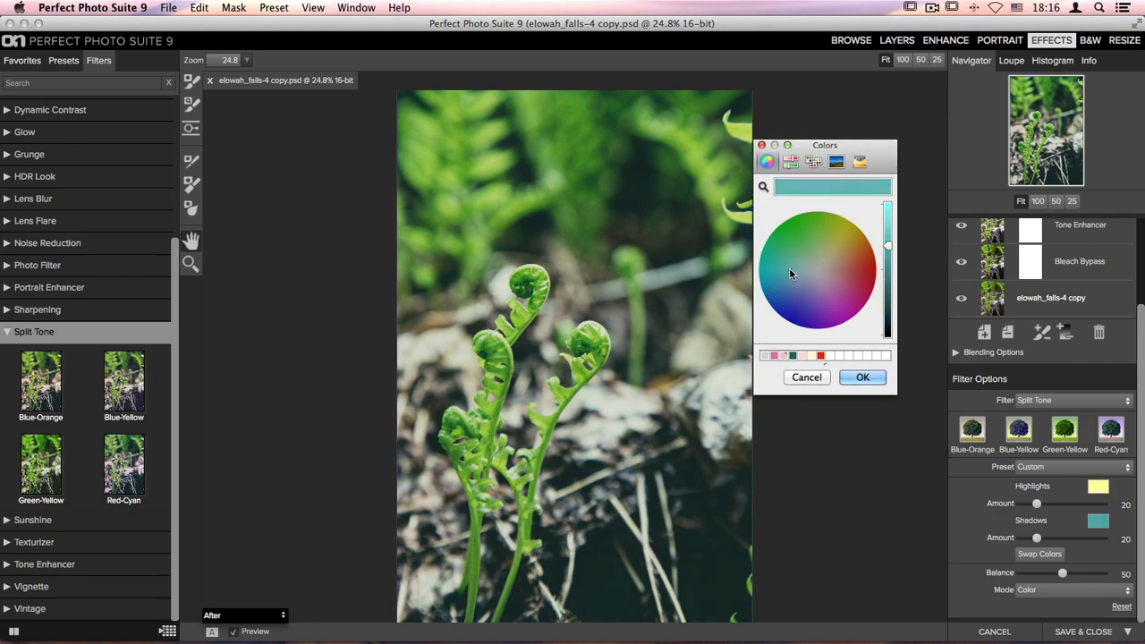
pyautogui.moveTo(889, 244); pyautogui.dragTo(888, 284)
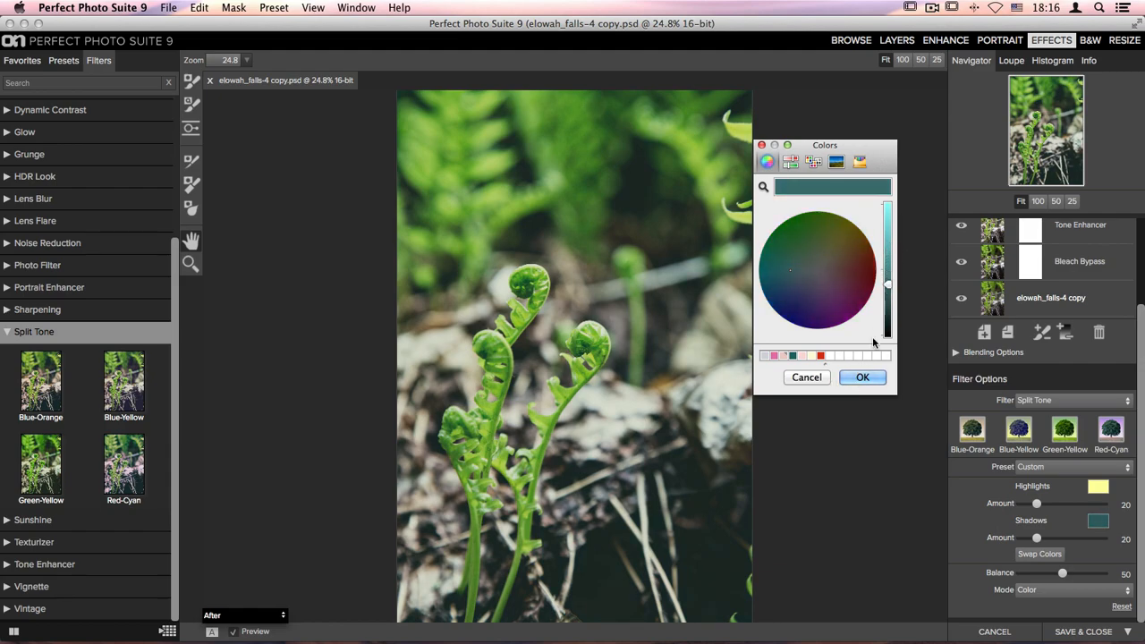
pyautogui.moveTo(889, 283); pyautogui.dragTo(889, 292)
pyautogui.click(864, 376)
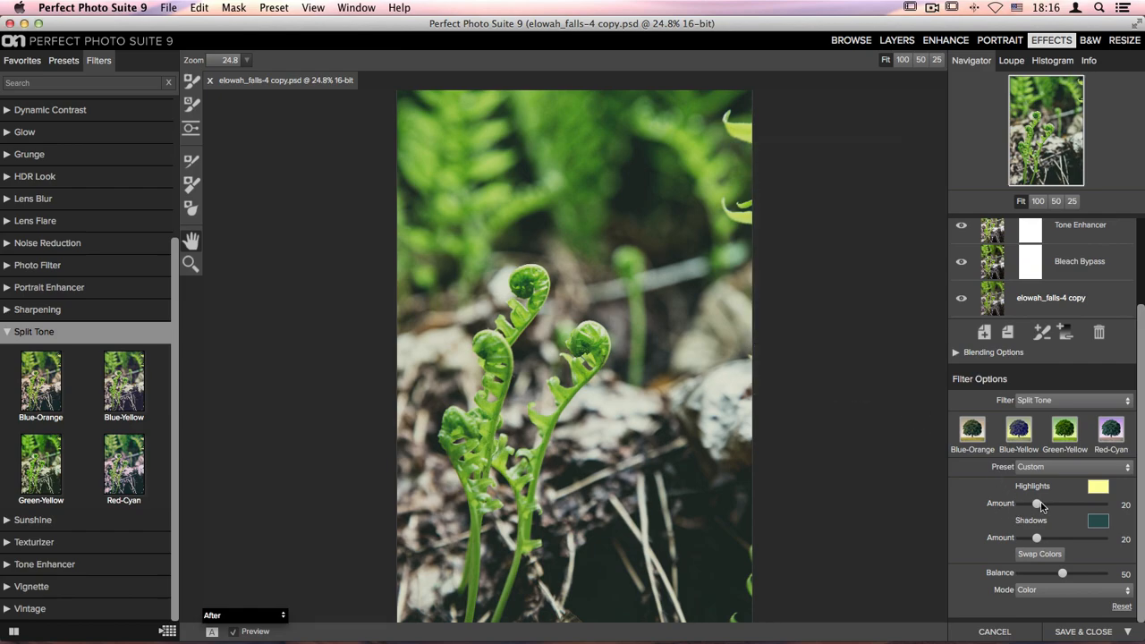
# Step: Set the Split Tone highlights and shadows amounts to 32 each and switch the blending mode to Normal
pyautogui.moveTo(1037, 504); pyautogui.dragTo(1077, 505)
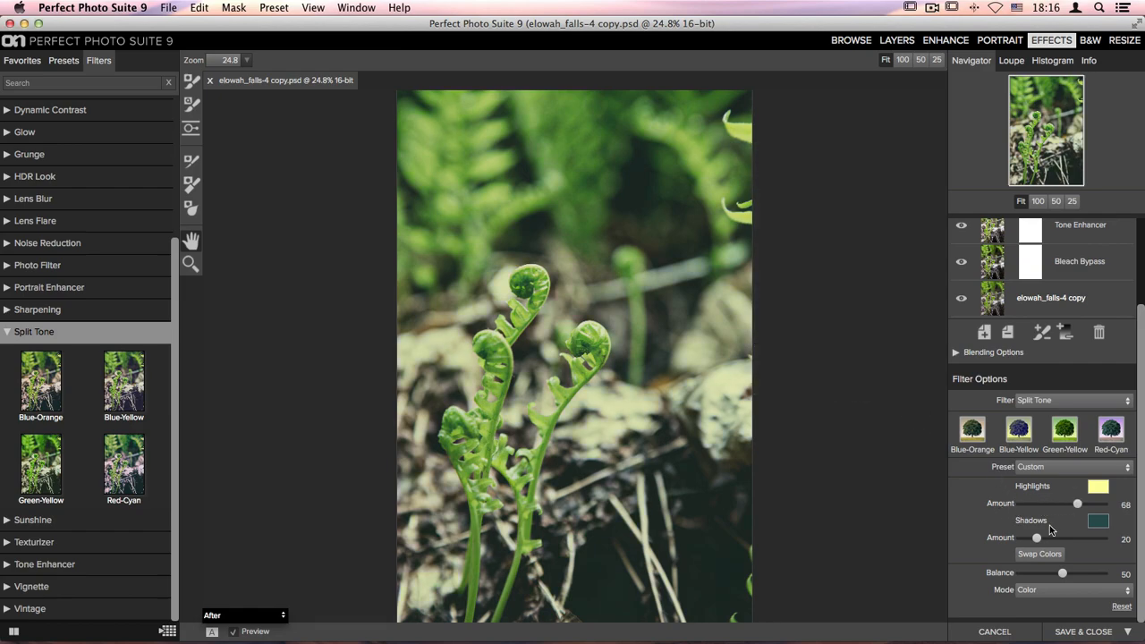
pyautogui.moveTo(1037, 539); pyautogui.dragTo(1084, 540)
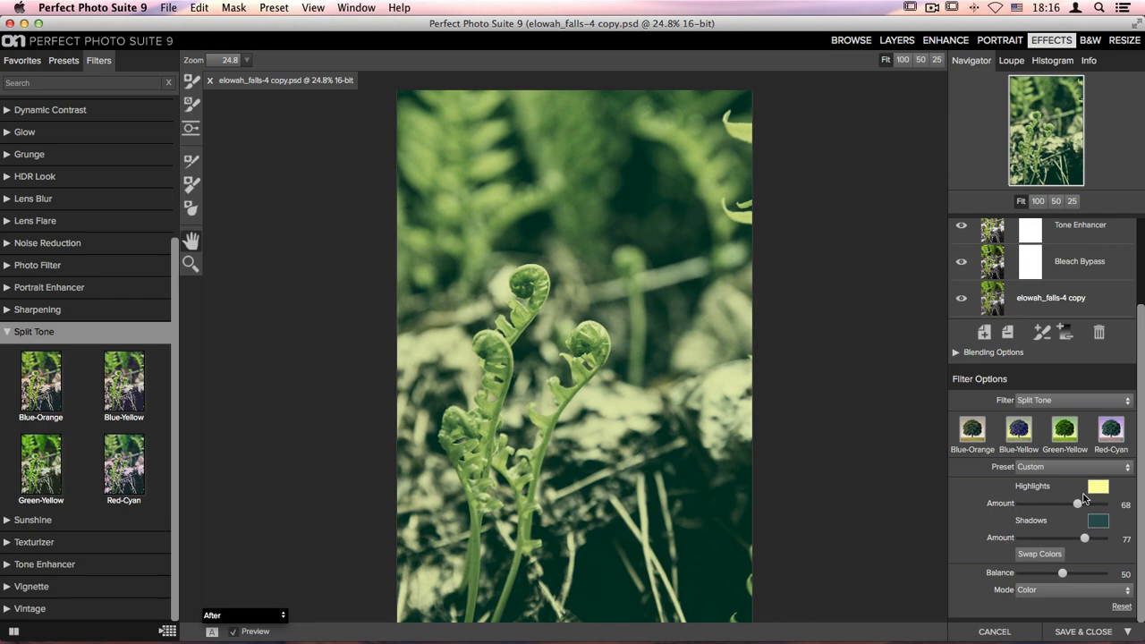
pyautogui.moveTo(1078, 505); pyautogui.dragTo(1055, 538)
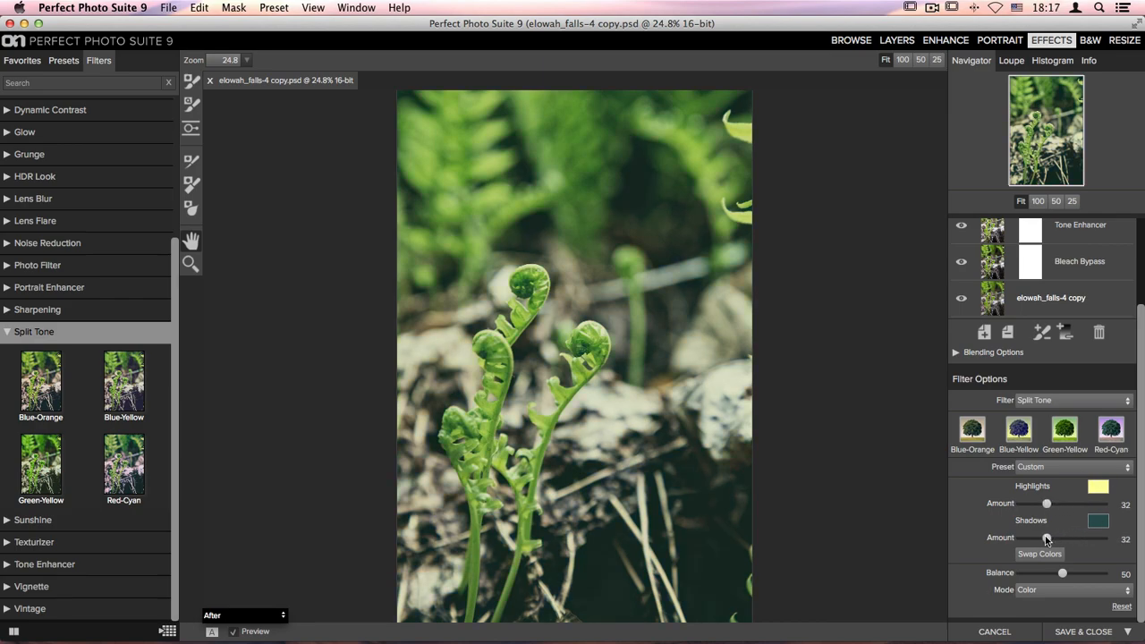
pyautogui.click(1044, 593)
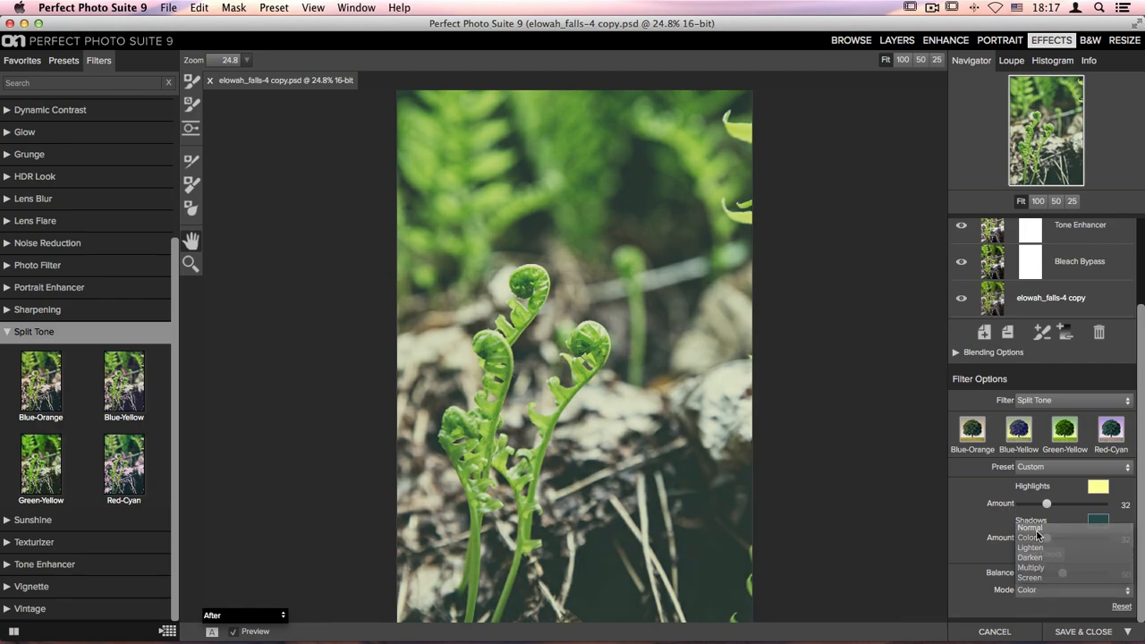
pyautogui.click(1030, 527)
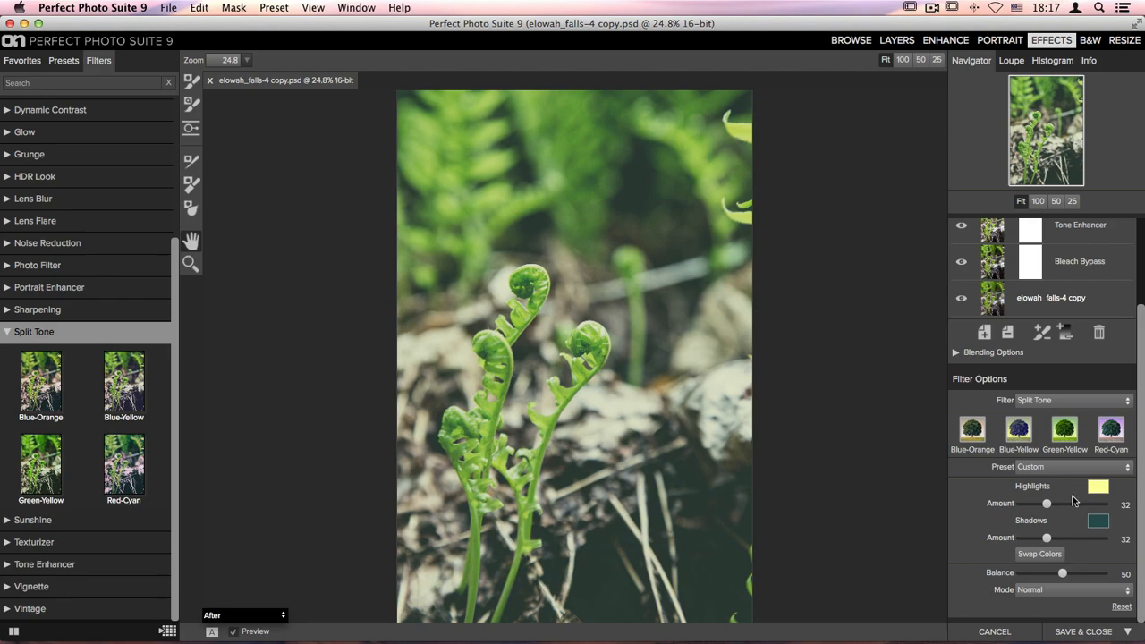
# Step: Try the Split Tone highlights and shadows amounts at 100 in Normal mode
pyautogui.moveTo(1047, 504); pyautogui.dragTo(1108, 505)
pyautogui.moveTo(1045, 538); pyautogui.dragTo(1108, 538)
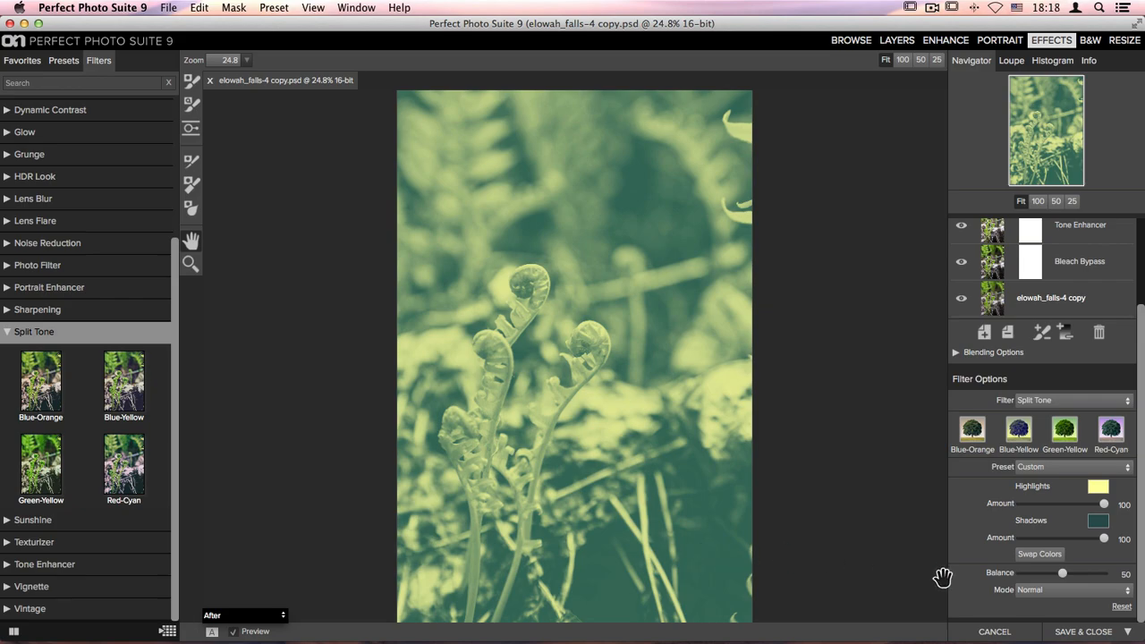
pyautogui.click(1028, 593)
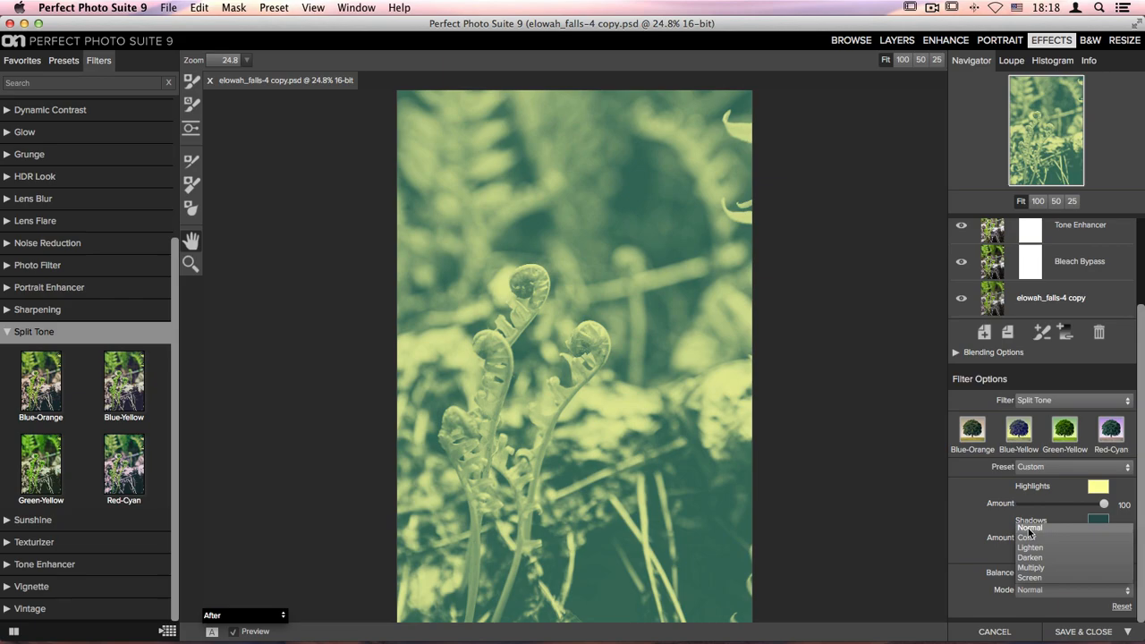
pyautogui.click(1029, 530)
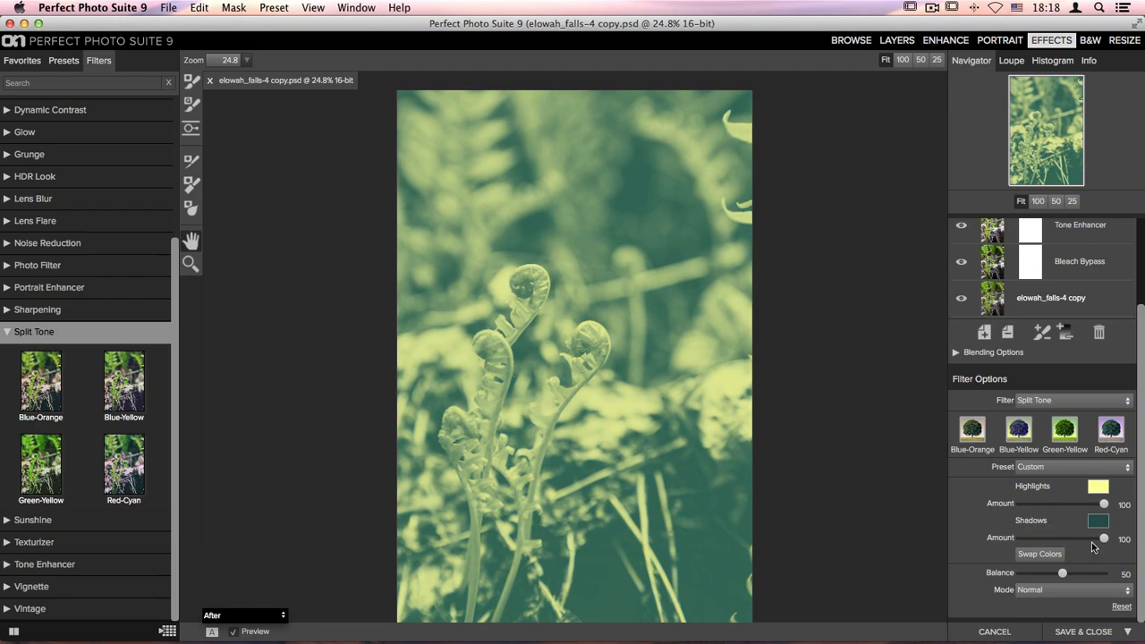
# Step: Reduce the Split Tone highlights amount to 31 and the shadows amount to 18
pyautogui.moveTo(1104, 504); pyautogui.dragTo(1031, 506)
pyautogui.moveTo(1102, 539); pyautogui.dragTo(1035, 544)
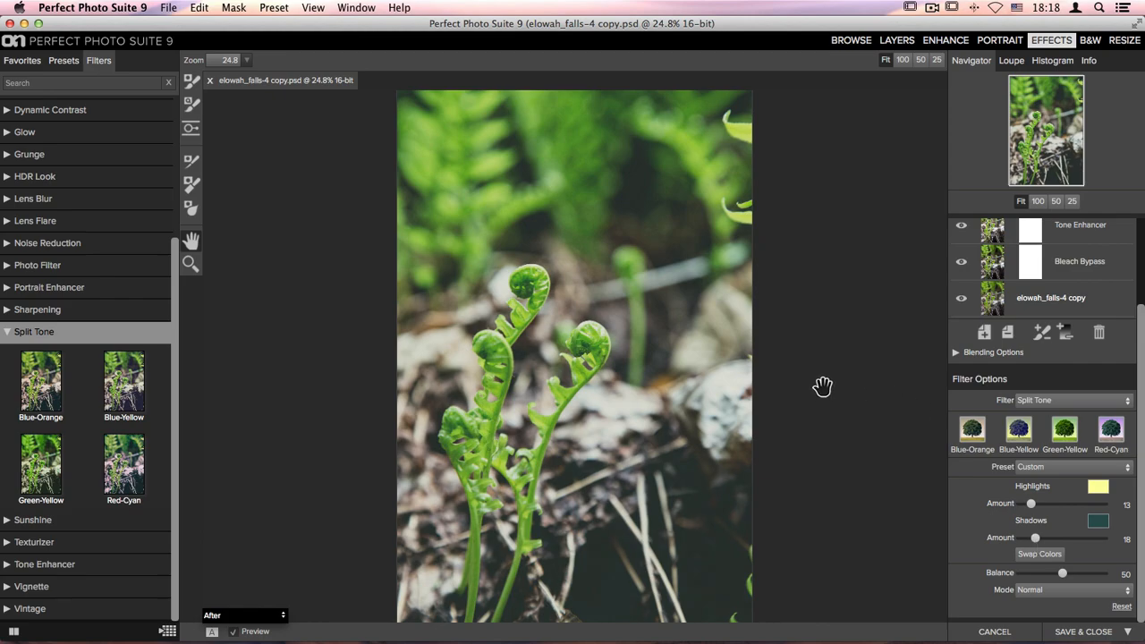
pyautogui.moveTo(1030, 505); pyautogui.dragTo(1046, 508)
pyautogui.scroll(3, 1046, 508)
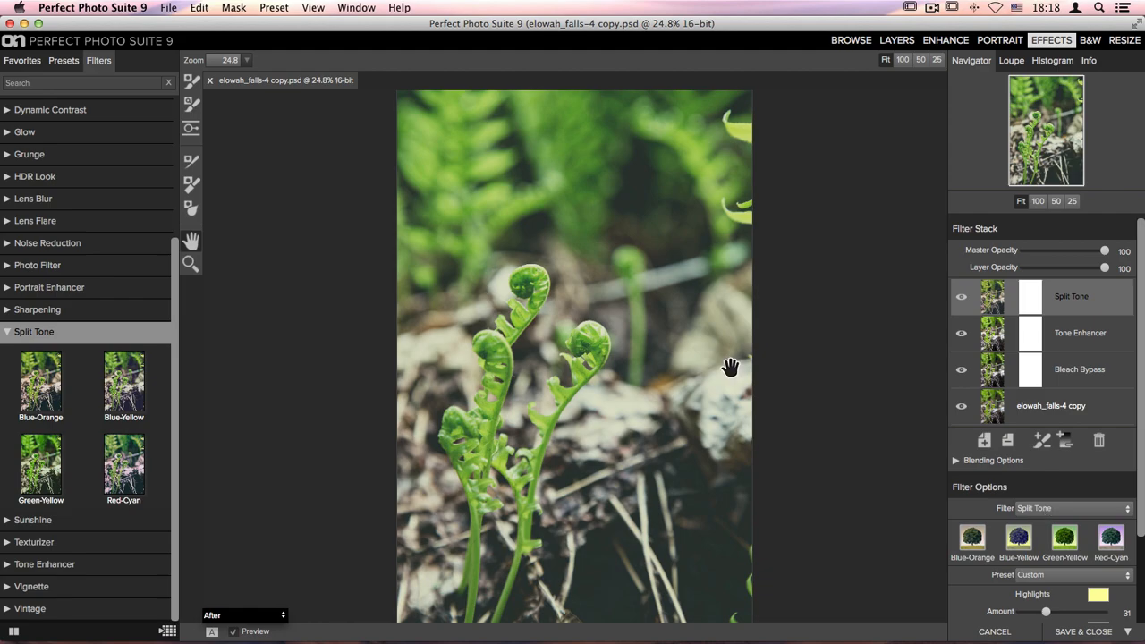
# Step: Start saving the filter stack as a preset named Matte Yellow Teal in a new category called Matte Looks
pyautogui.click(273, 8)
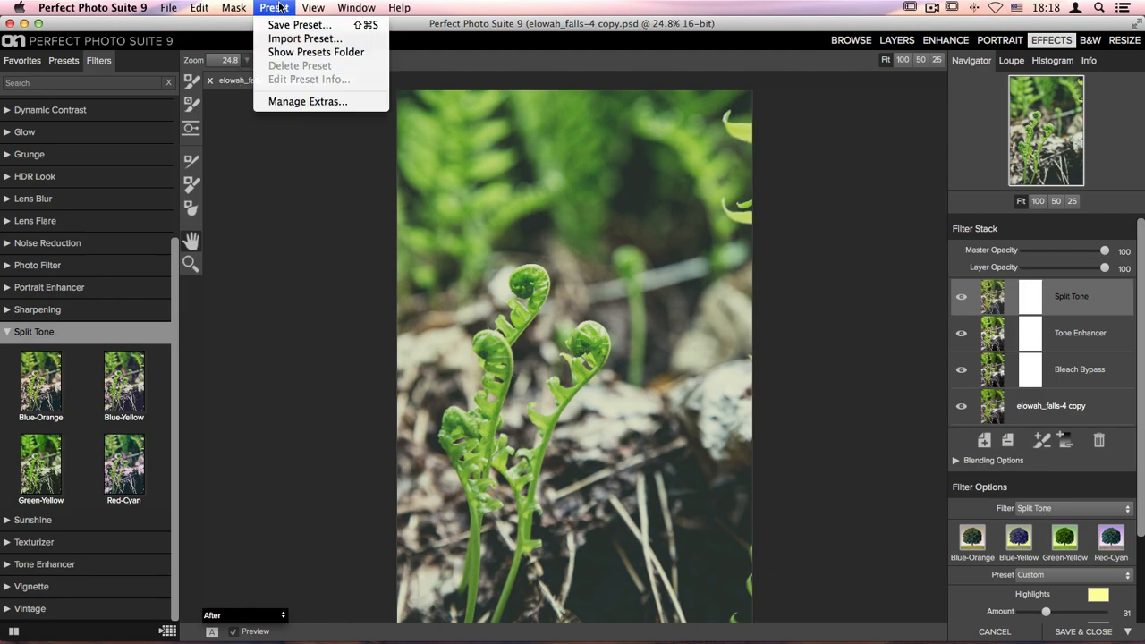
pyautogui.click(278, 30)
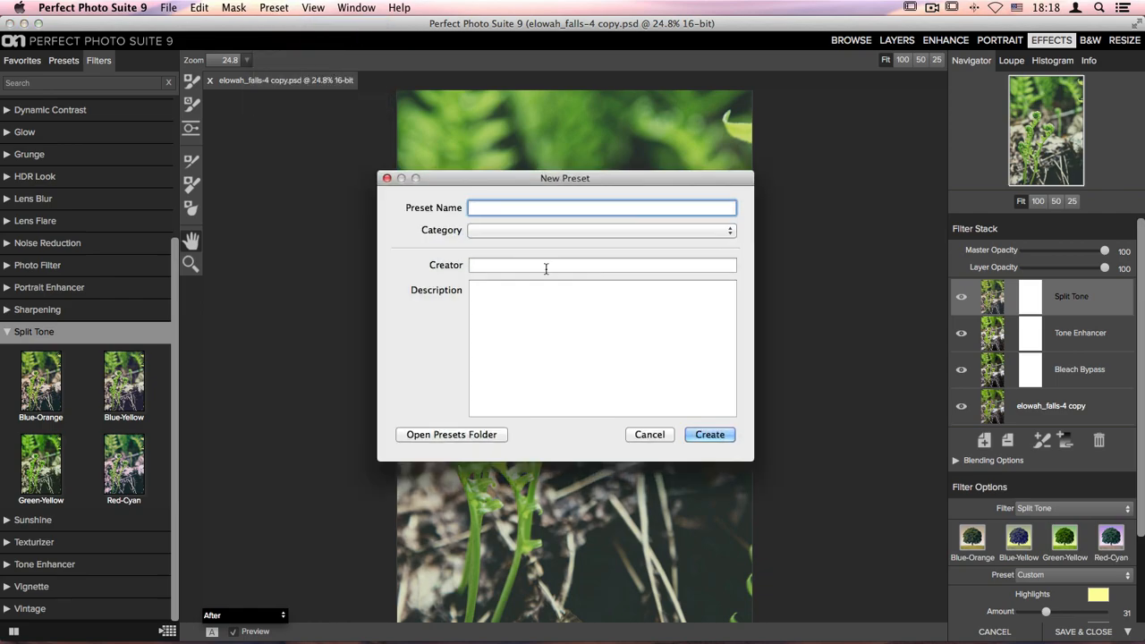
pyautogui.write('Matte Yellow Teal')
pyautogui.click(514, 234)
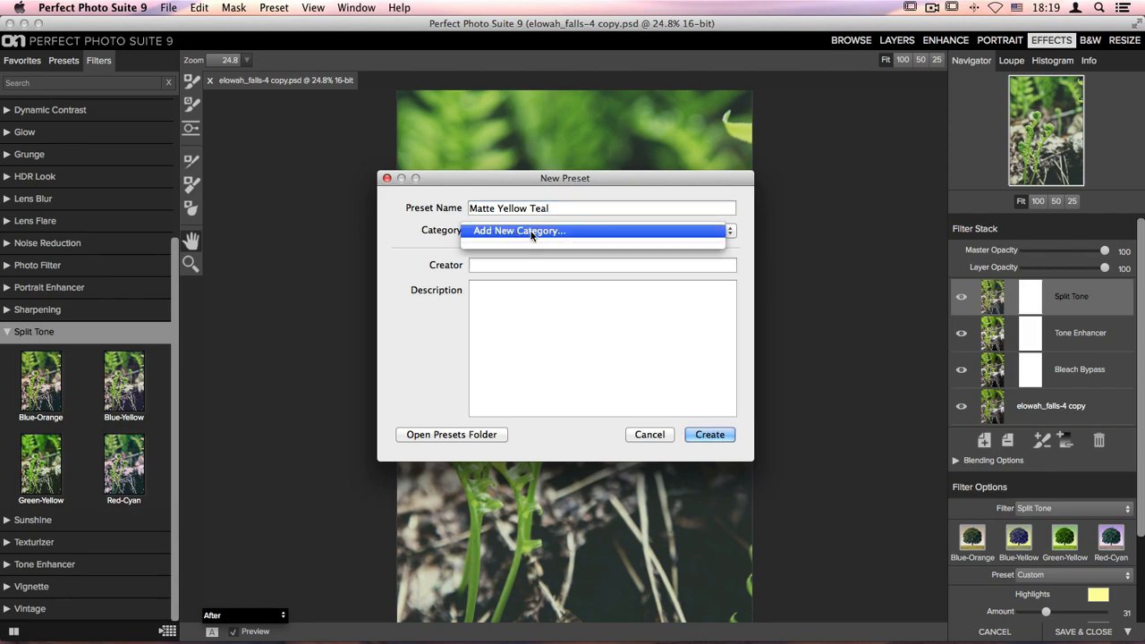
pyautogui.click(531, 233)
pyautogui.write('Matte ')
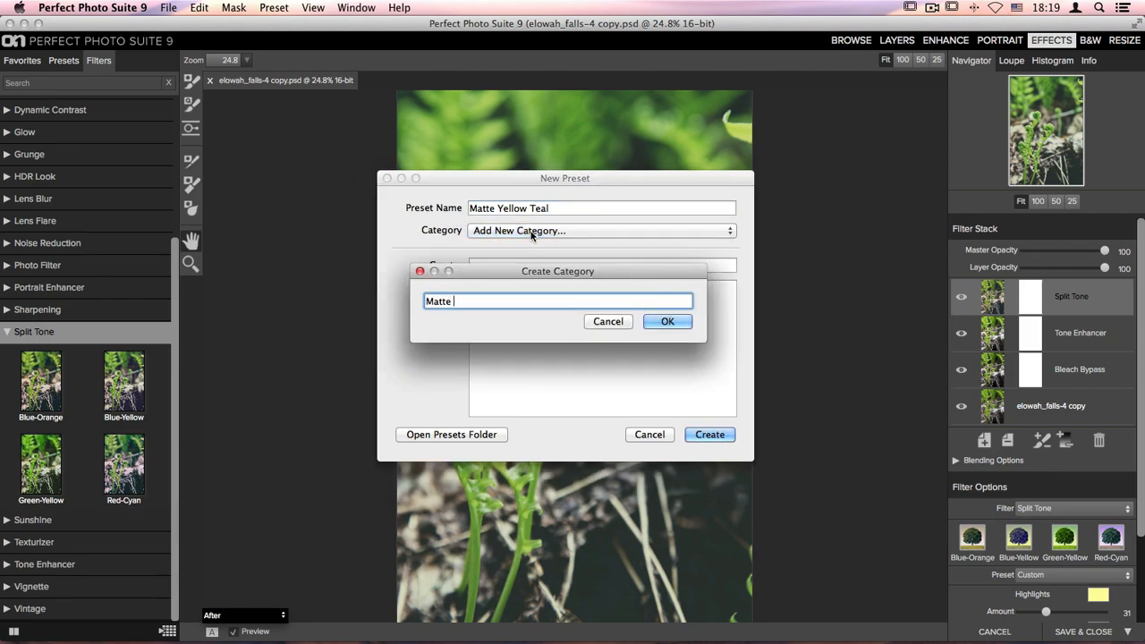
pyautogui.write('Looks')
pyautogui.click(667, 321)
# Step: Fill in the creator's name and create the preset, and save and close the edited photo
pyautogui.click(552, 265)
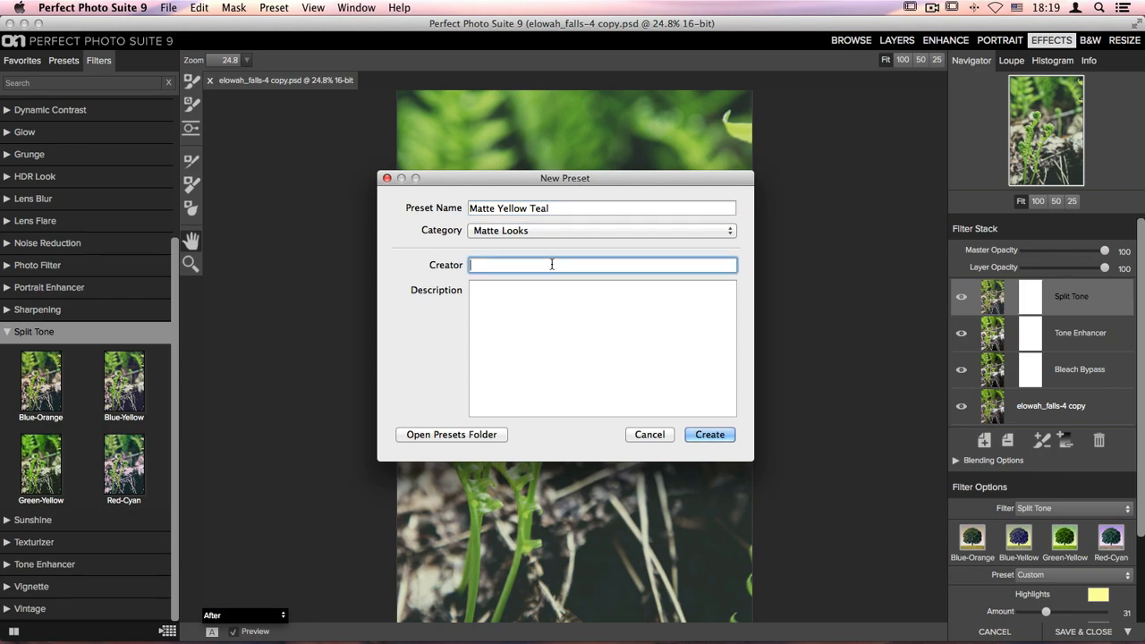
pyautogui.write('Liz')
pyautogui.click(709, 434)
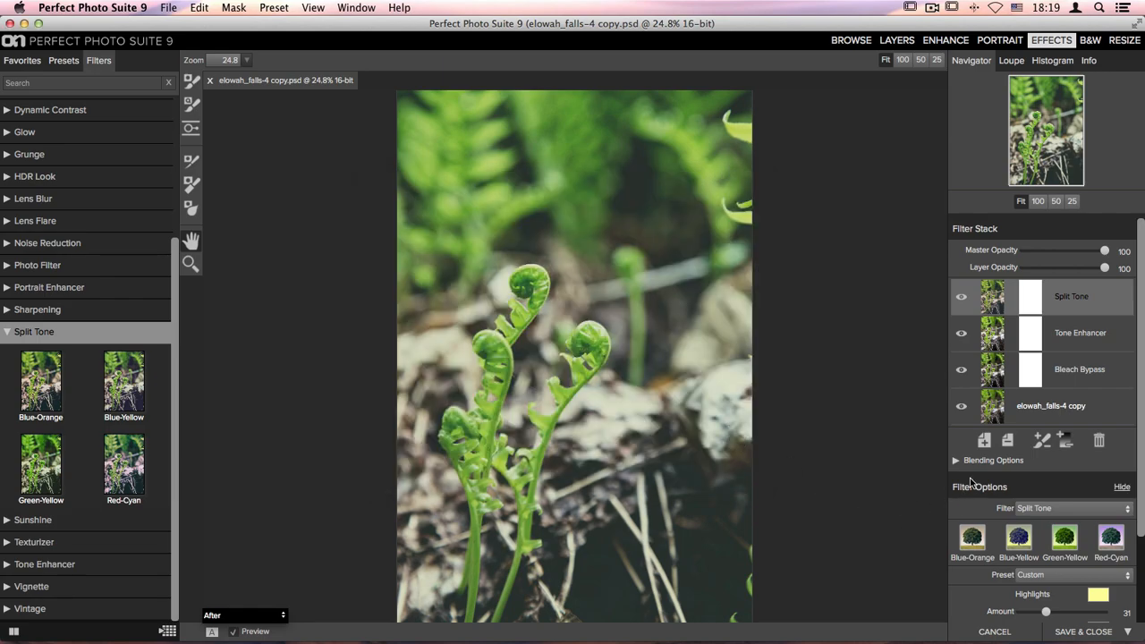
pyautogui.click(1091, 633)
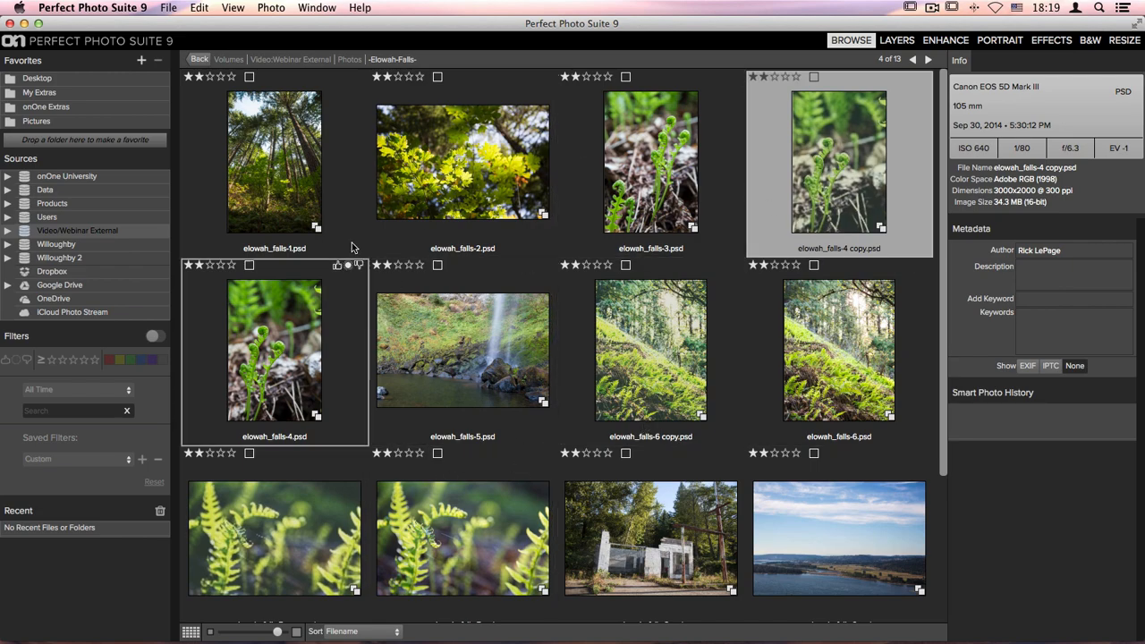
# Step: Select the photos elowah_falls-1, -2, -5, -8, -9 and -10 in the folder, leaving the copies unselected
pyautogui.click(293, 154)
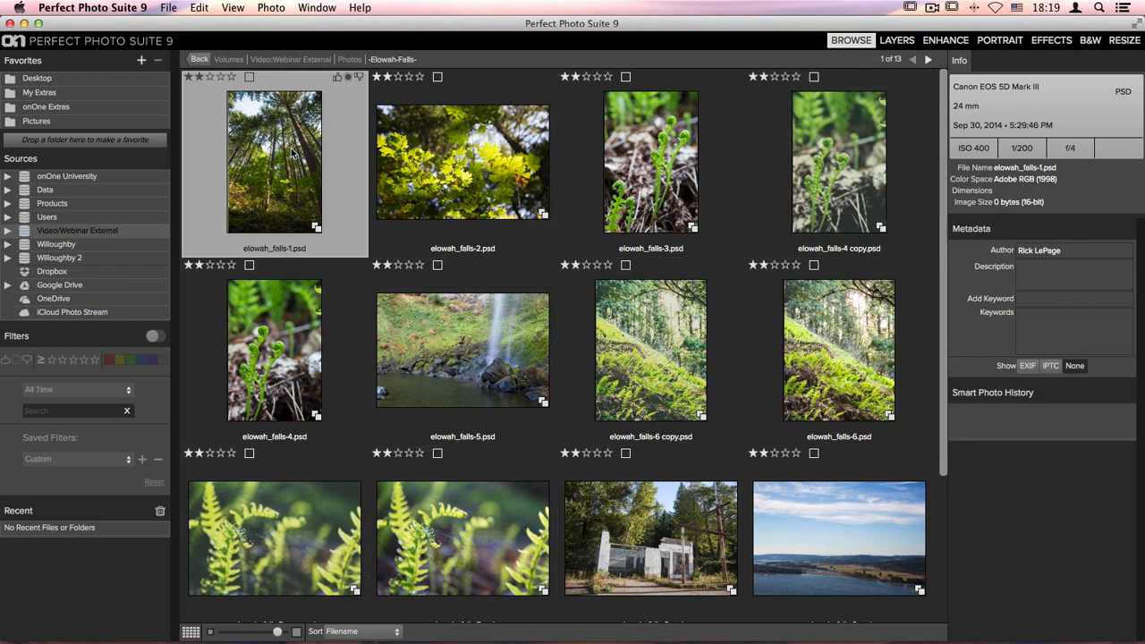
pyautogui.keyDown('shift'); pyautogui.click(461, 179); pyautogui.keyUp('shift')
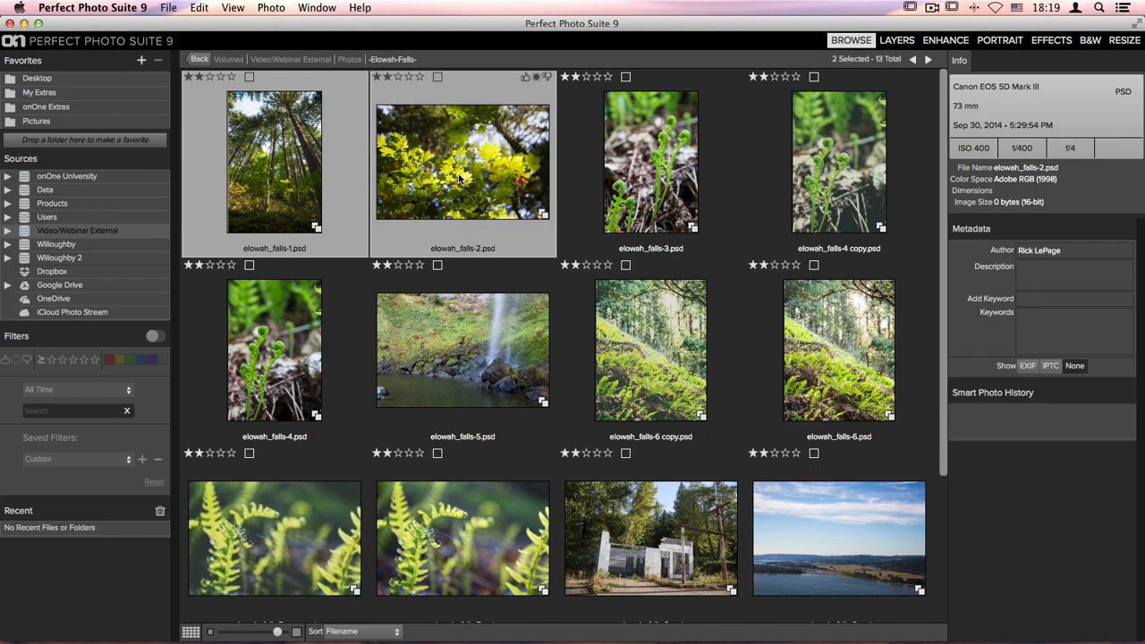
pyautogui.keyDown('super'); pyautogui.click(512, 365); pyautogui.keyUp('super')
pyautogui.scroll(-3, 511, 365)
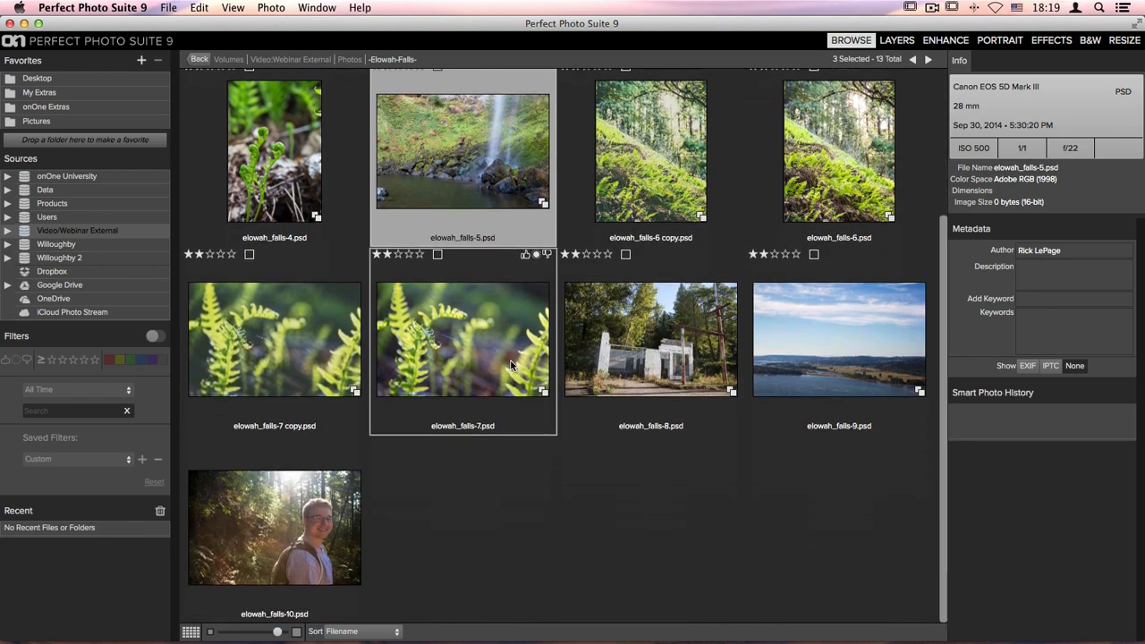
pyautogui.keyDown('super'); pyautogui.click(662, 354); pyautogui.keyUp('super')
pyautogui.keyDown('super'); pyautogui.click(802, 352); pyautogui.keyUp('super')
pyautogui.keyDown('super'); pyautogui.click(296, 519); pyautogui.keyUp('super')
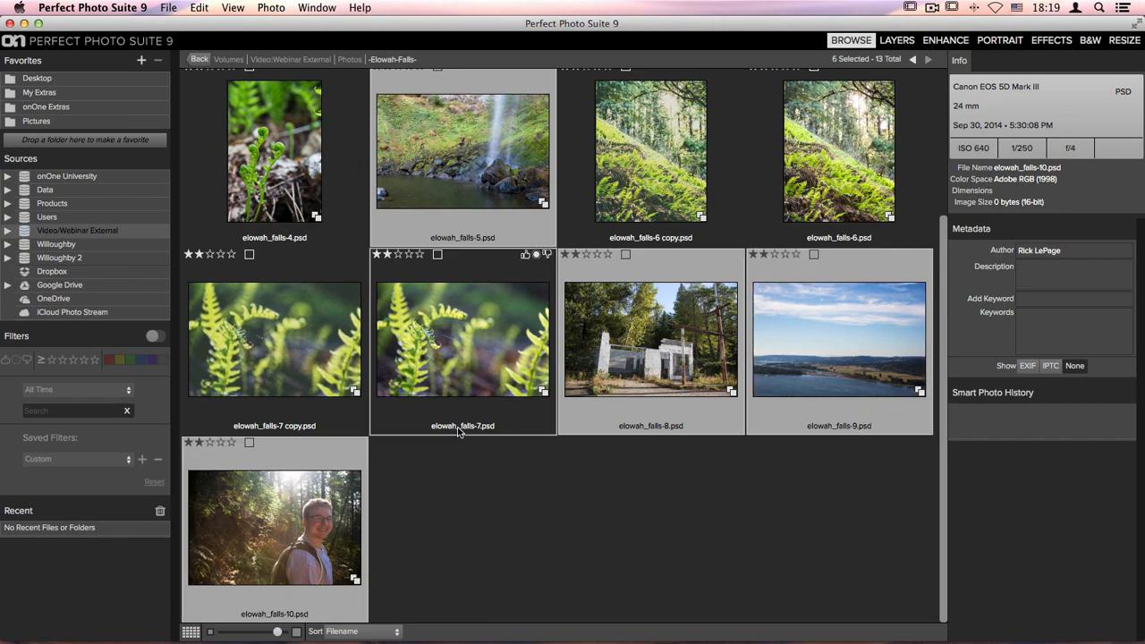
pyautogui.scroll(2, 460, 435)
pyautogui.scroll(2, 457, 426)
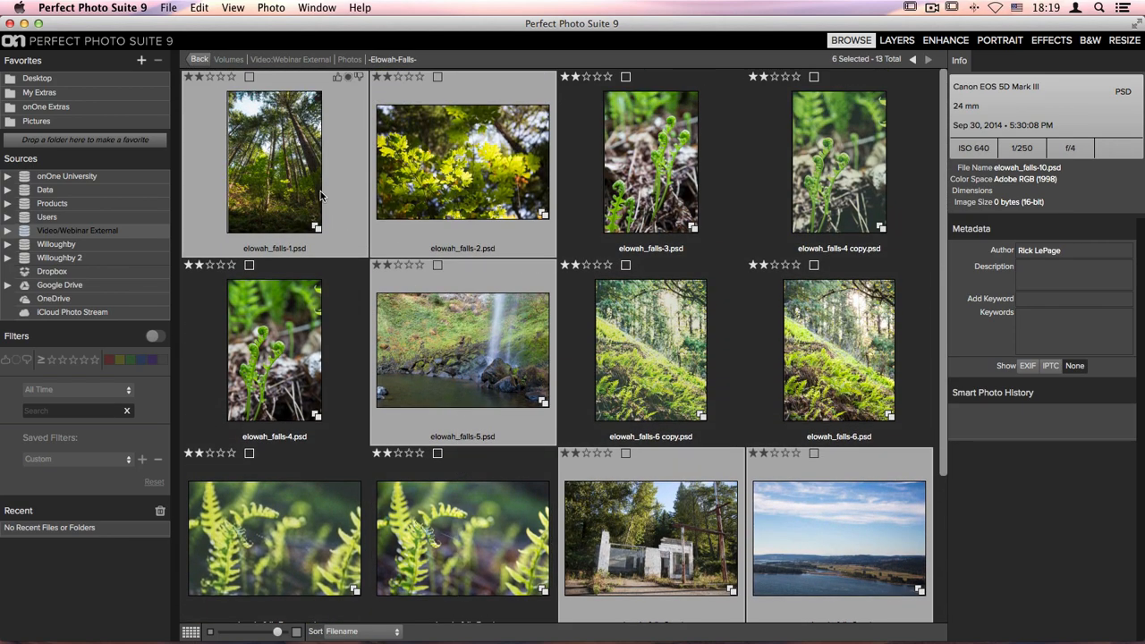
# Step: Start a batch on the selected photos with a Perfect Effects module using My Presets, category Matte Looks, preset Matte Yellow Teal
pyautogui.click(170, 8)
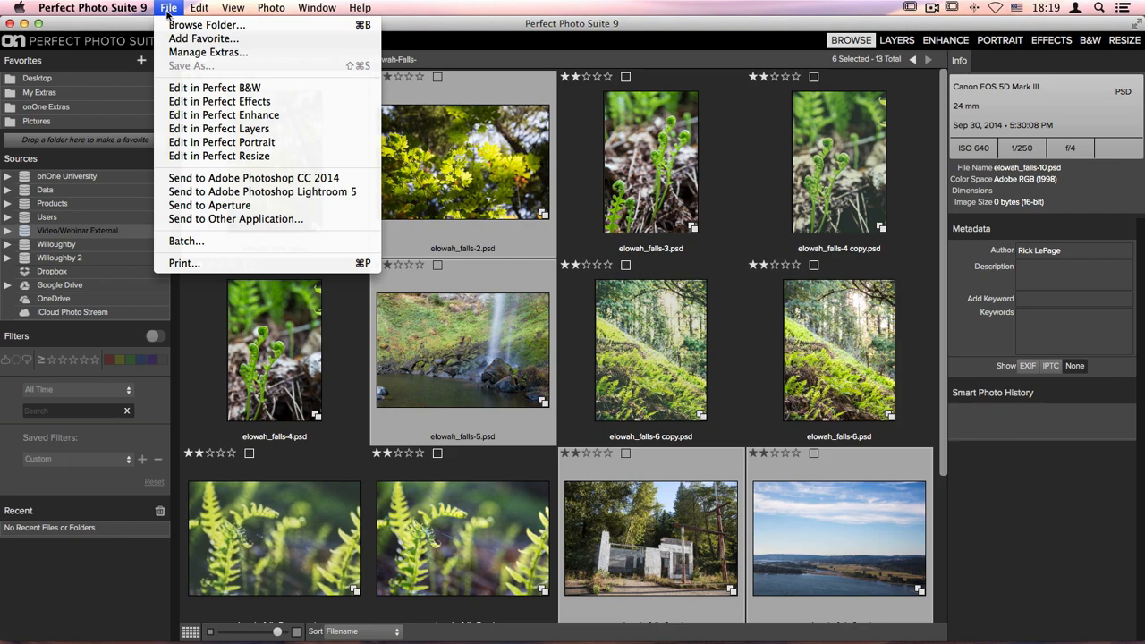
pyautogui.click(215, 242)
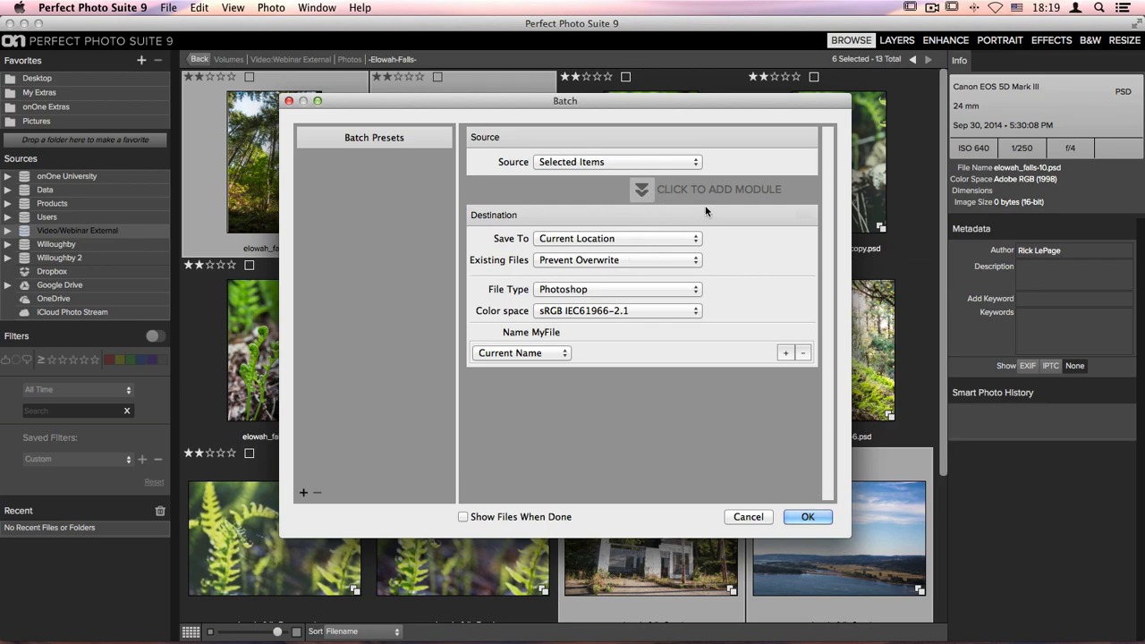
pyautogui.click(641, 191)
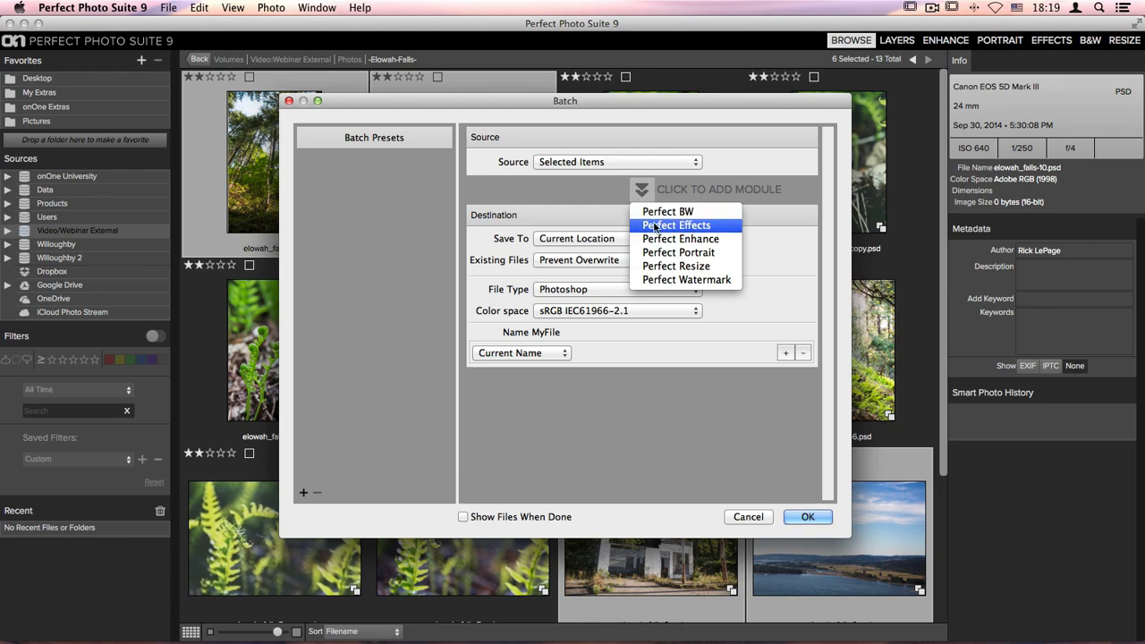
pyautogui.click(661, 226)
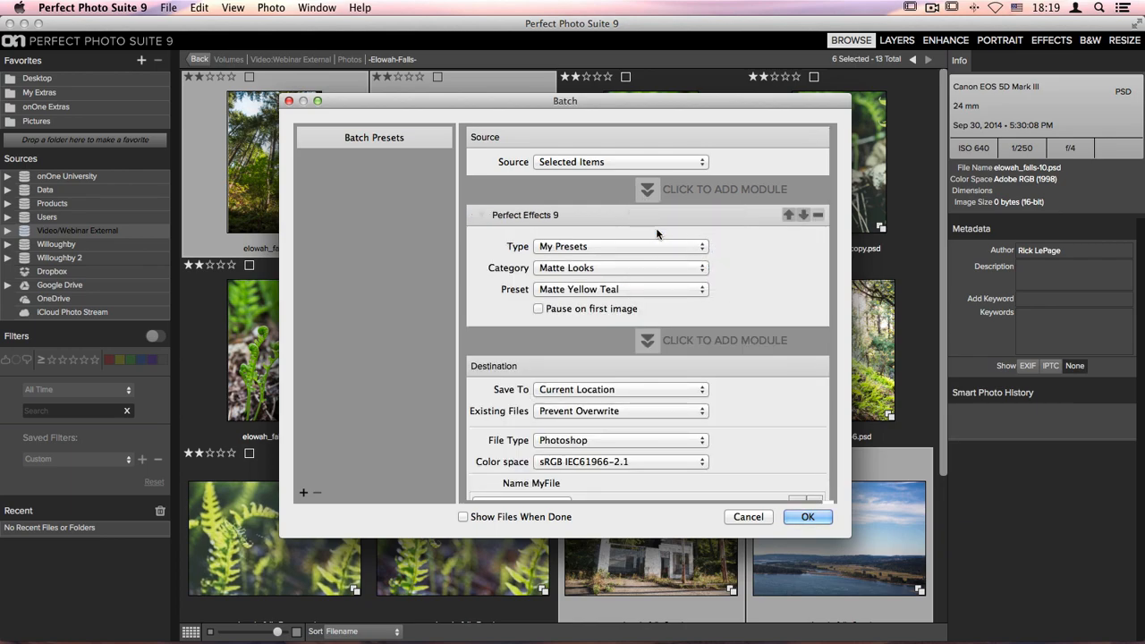
pyautogui.click(549, 249)
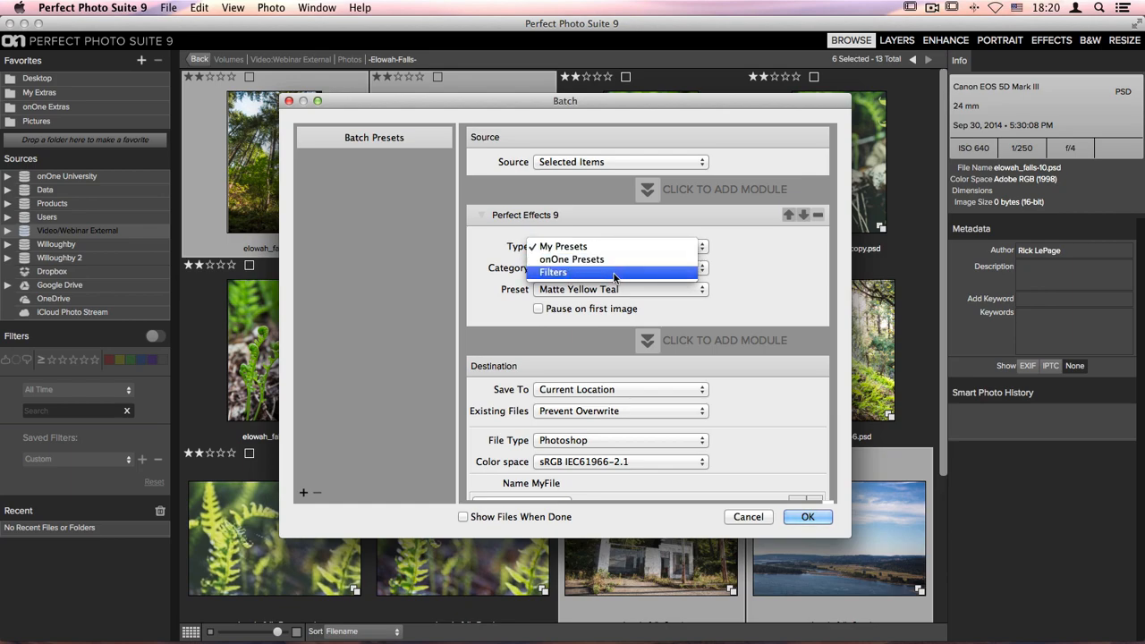
pyautogui.click(572, 247)
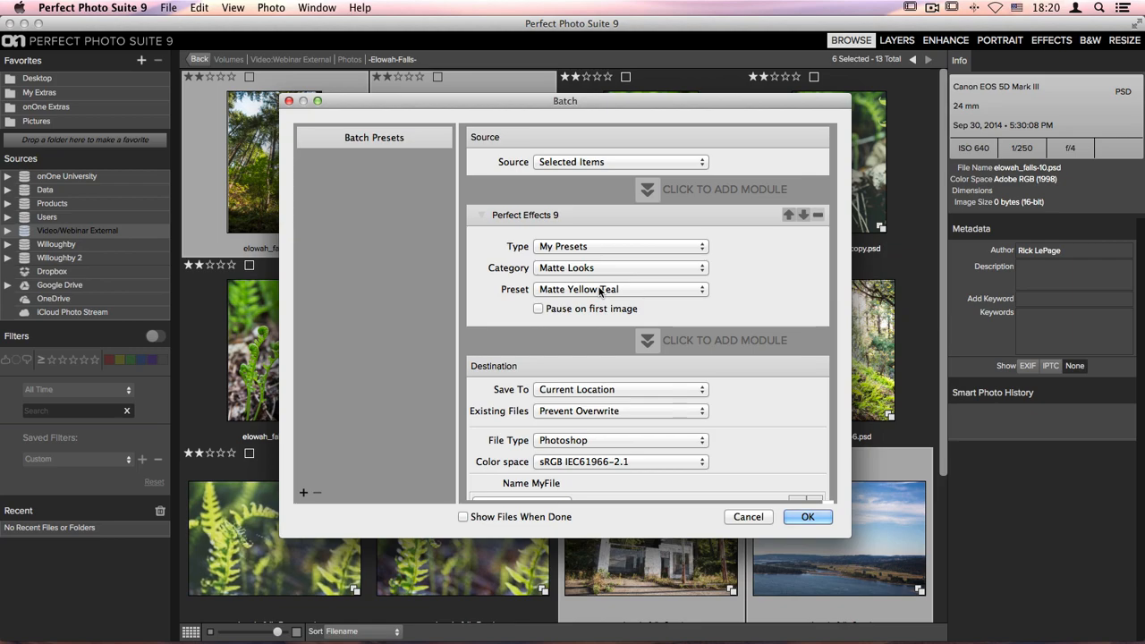
# Step: Set the batch output to JPEG with the sRGB IEC61966-2.1 color space, then run the batch and dismiss its report
pyautogui.scroll(-2, 735, 266)
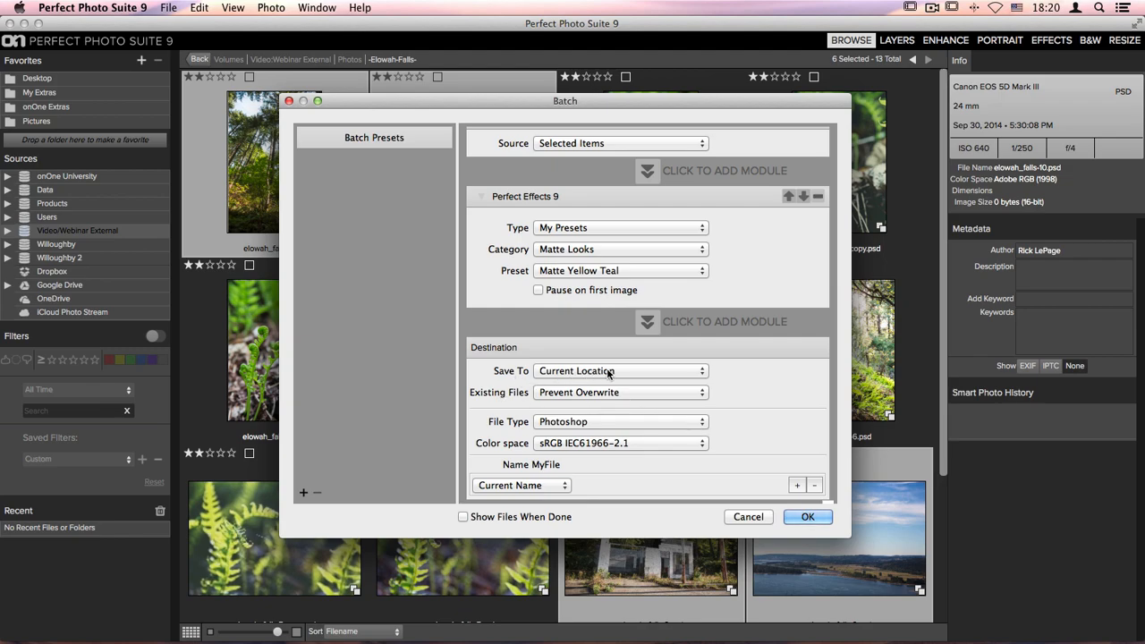
pyautogui.click(558, 423)
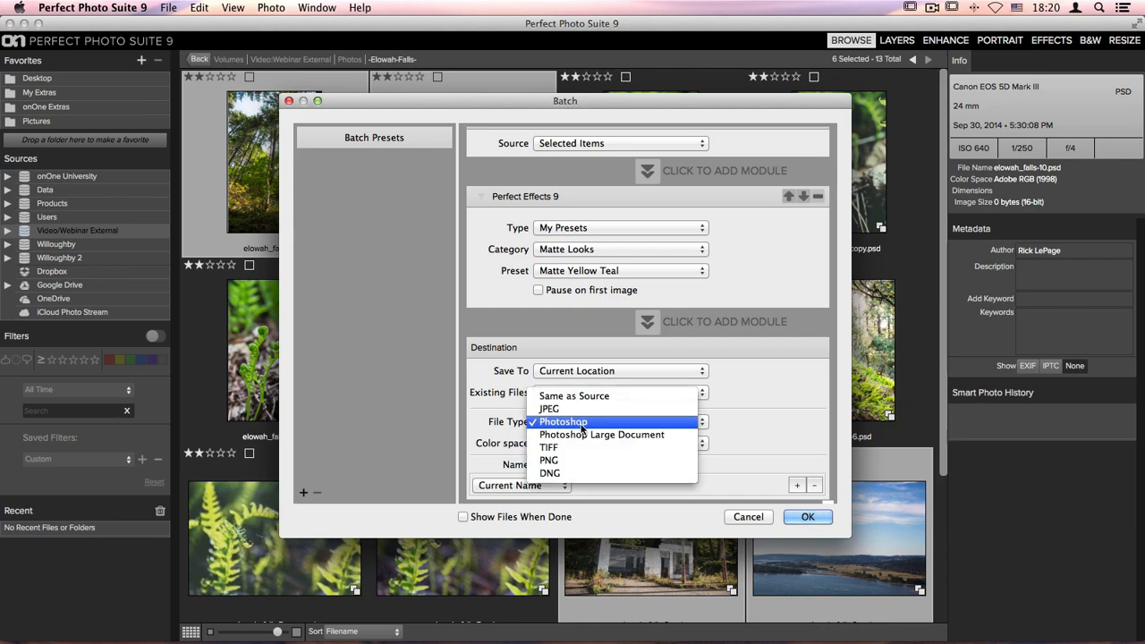
pyautogui.click(582, 409)
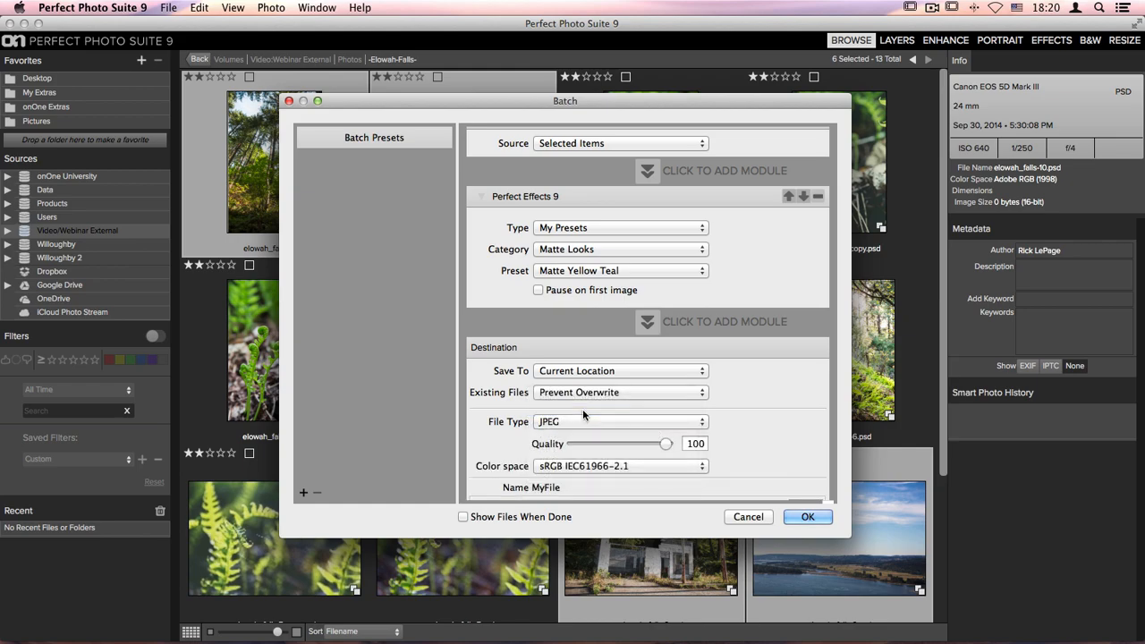
pyautogui.click(564, 468)
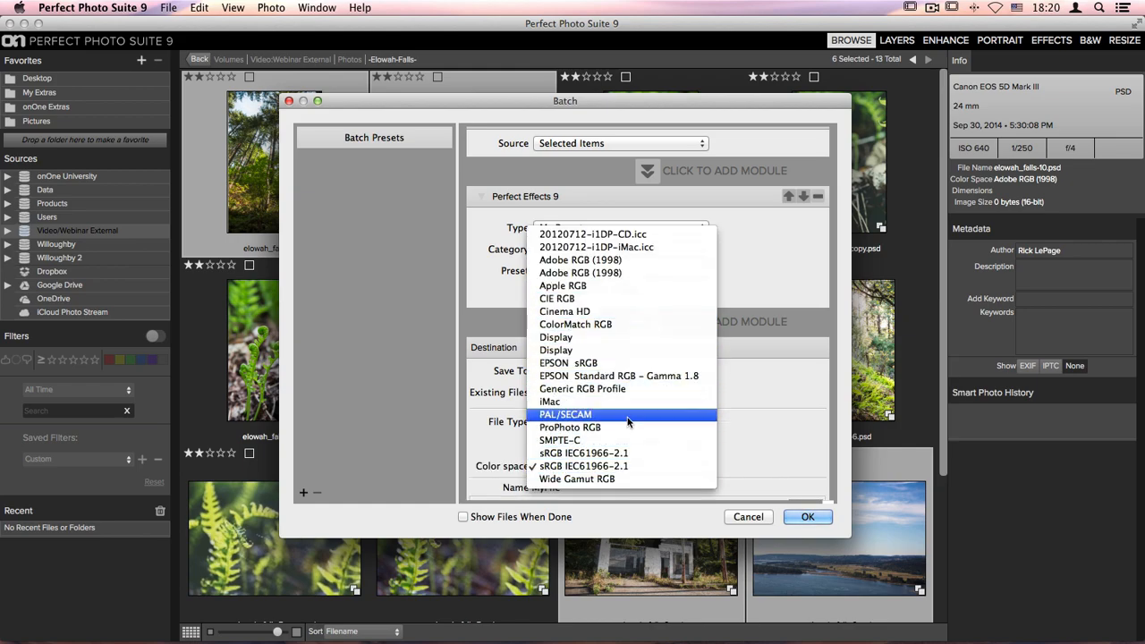
pyautogui.click(619, 455)
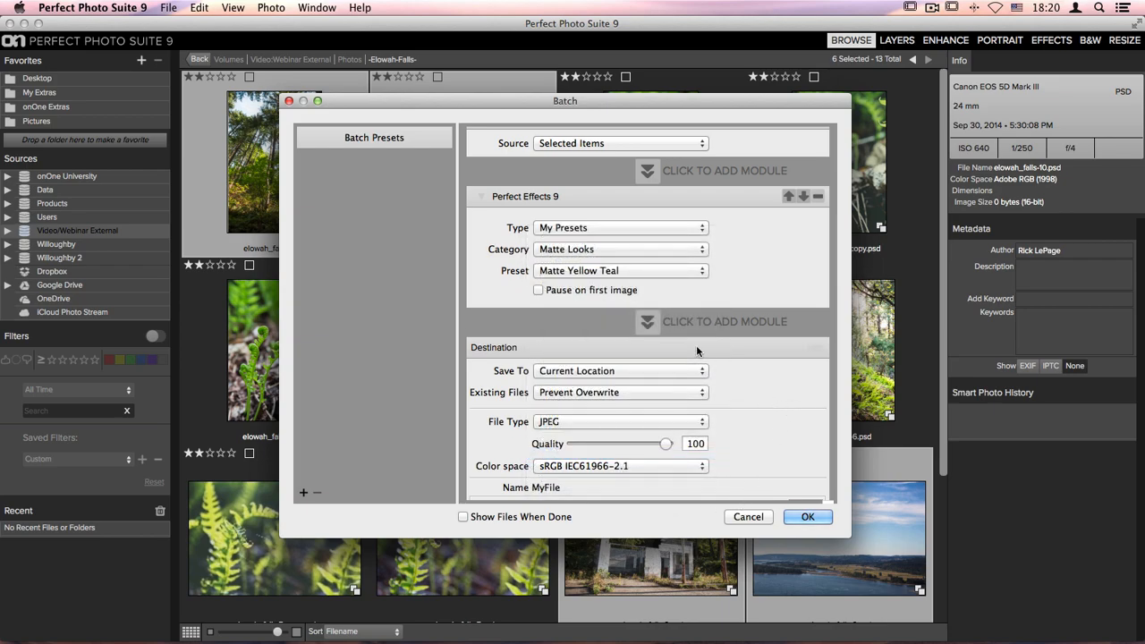
pyautogui.scroll(-1, 698, 351)
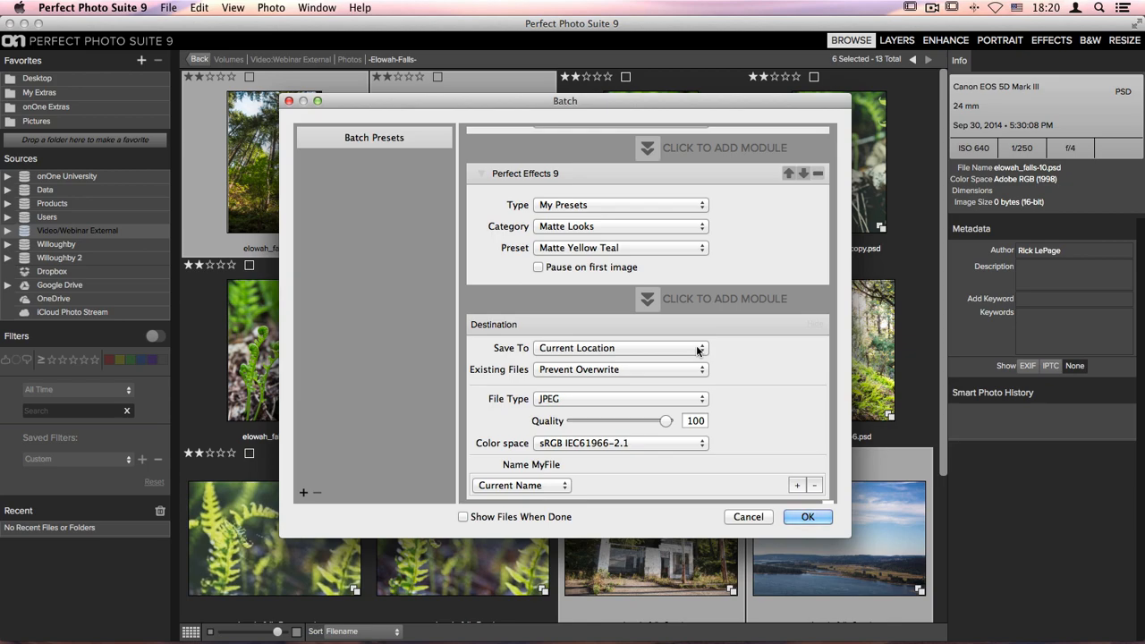
pyautogui.click(807, 516)
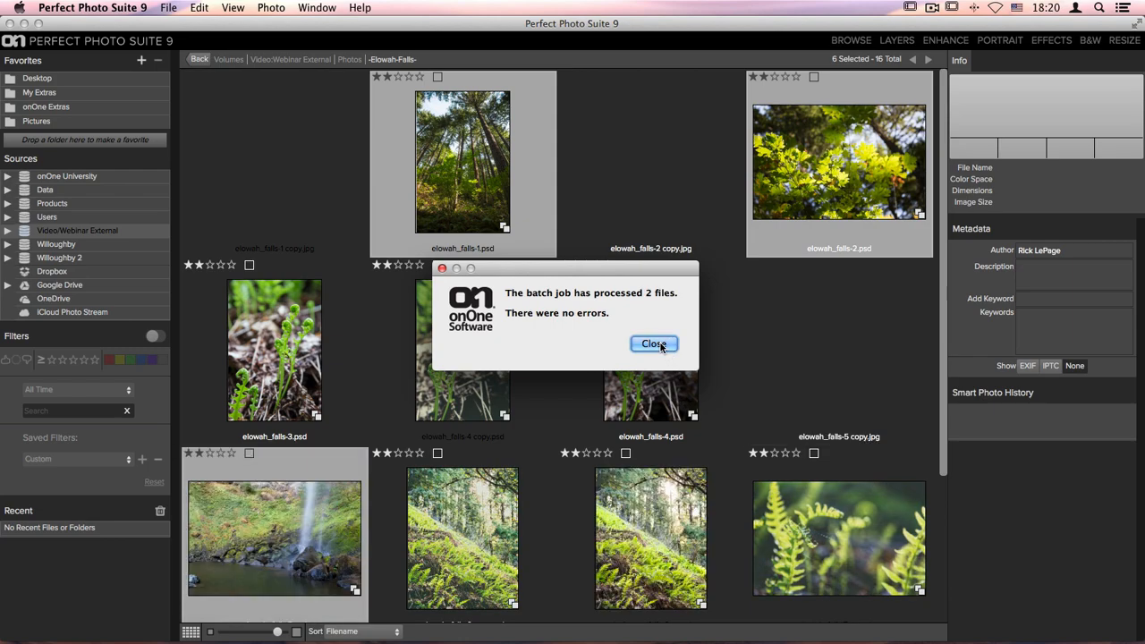
pyautogui.click(660, 343)
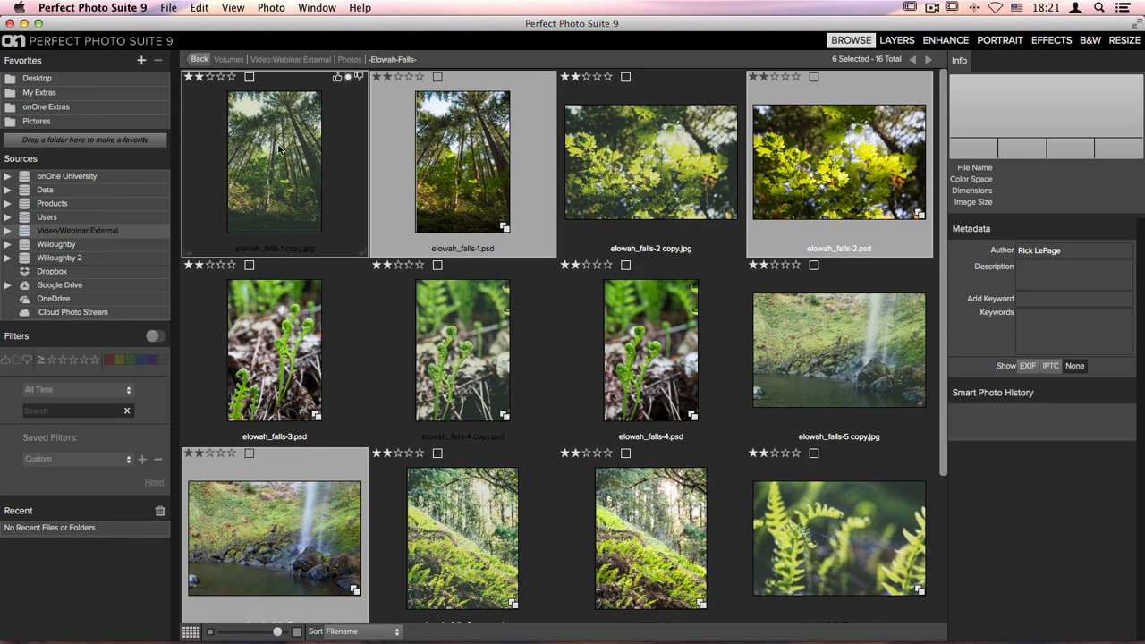
# Step: Open elowah_falls-1 copy.jpg at full view and compare it with the original elowah_falls-1.psd
pyautogui.click(302, 167)
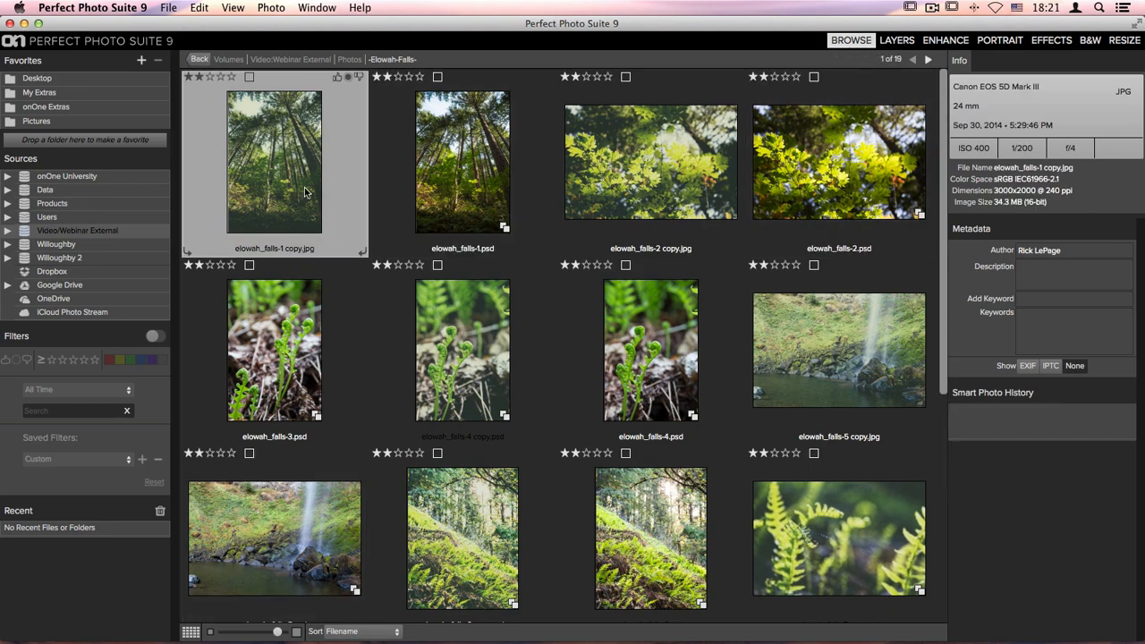
pyautogui.doubleClick(248, 196)
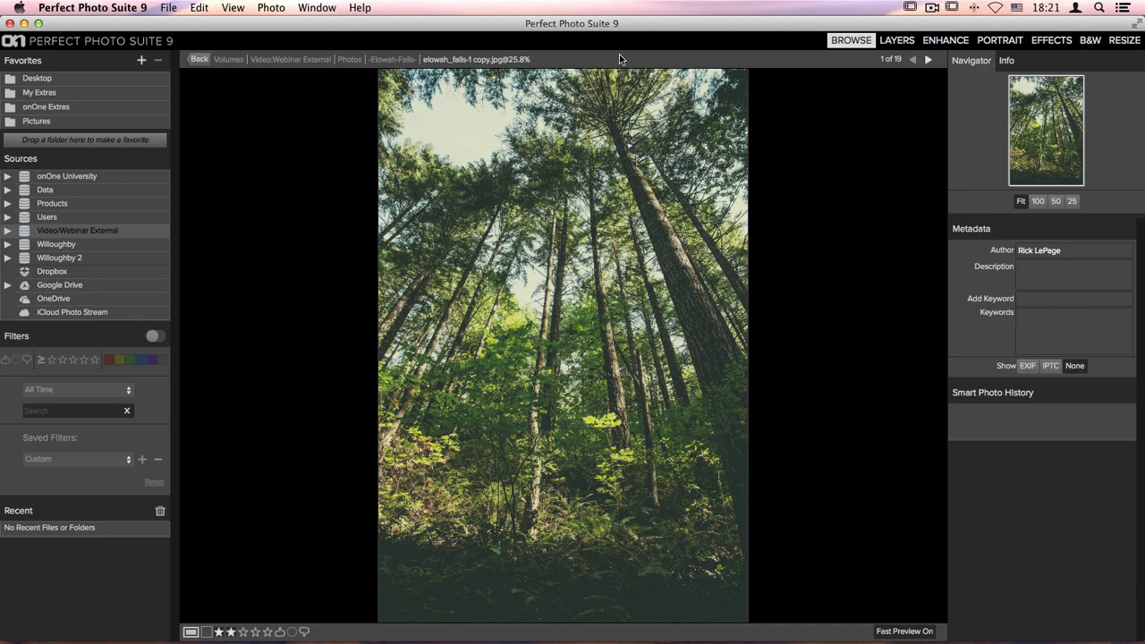
pyautogui.press('Right')
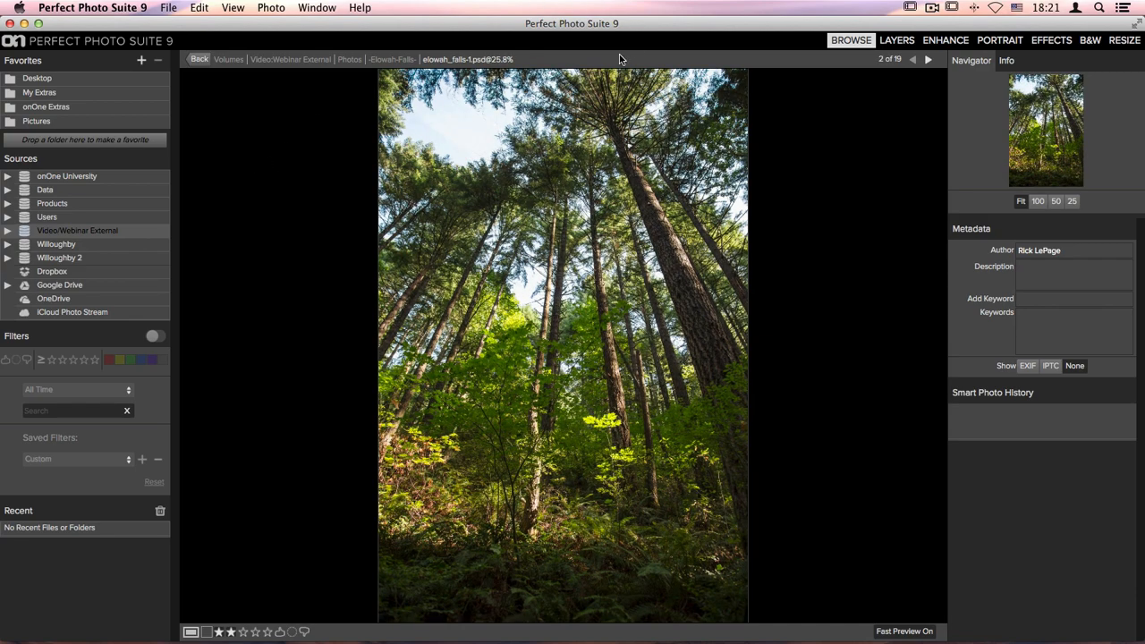
pyautogui.press('Left')
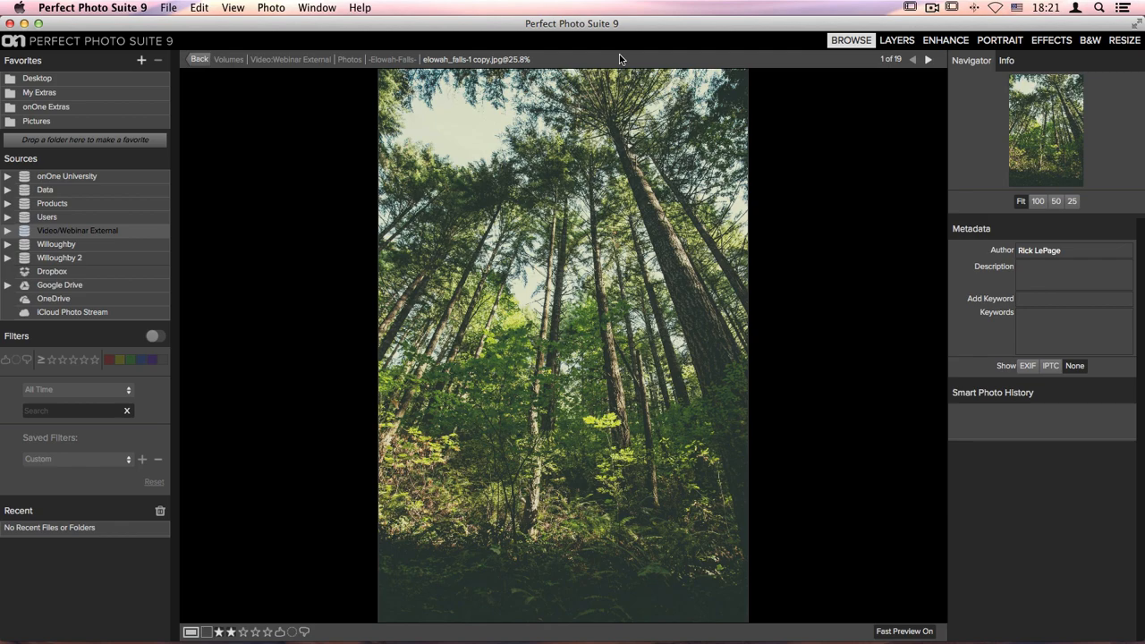
# Step: Step through the remaining photos to compare the processed copies with their originals up to elowah_falls-9, then return to the thumbnail grid
pyautogui.press('Right')
pyautogui.press('Right')
pyautogui.press('Right')
pyautogui.press('Right')
pyautogui.press('Right')
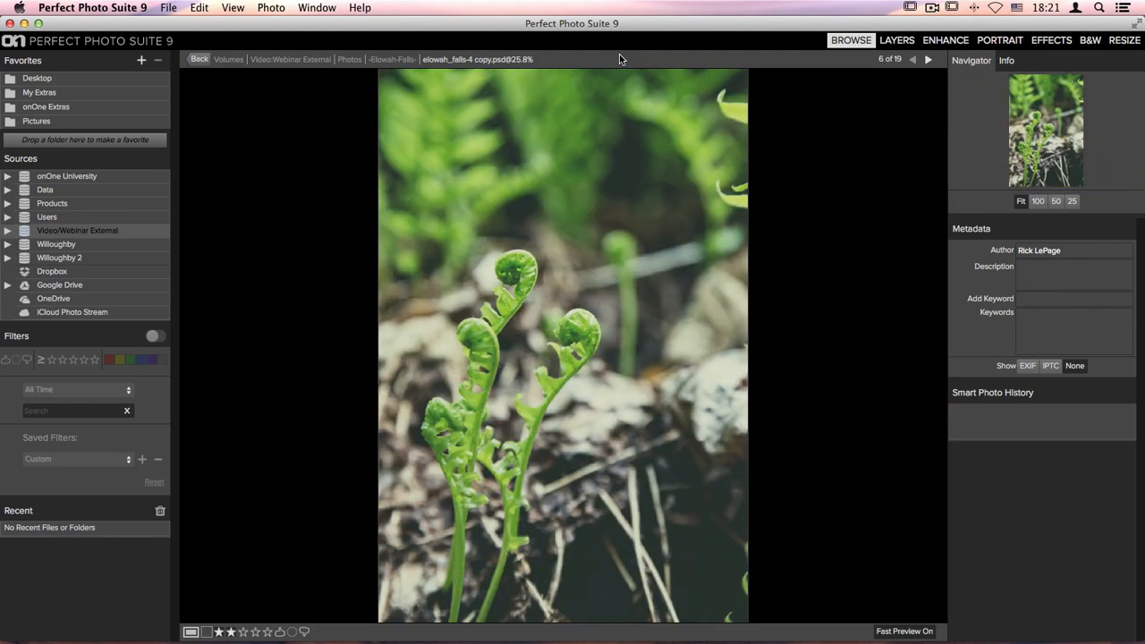
pyautogui.press('Right')
pyautogui.press('Right')
pyautogui.press('Right')
pyautogui.press('Right')
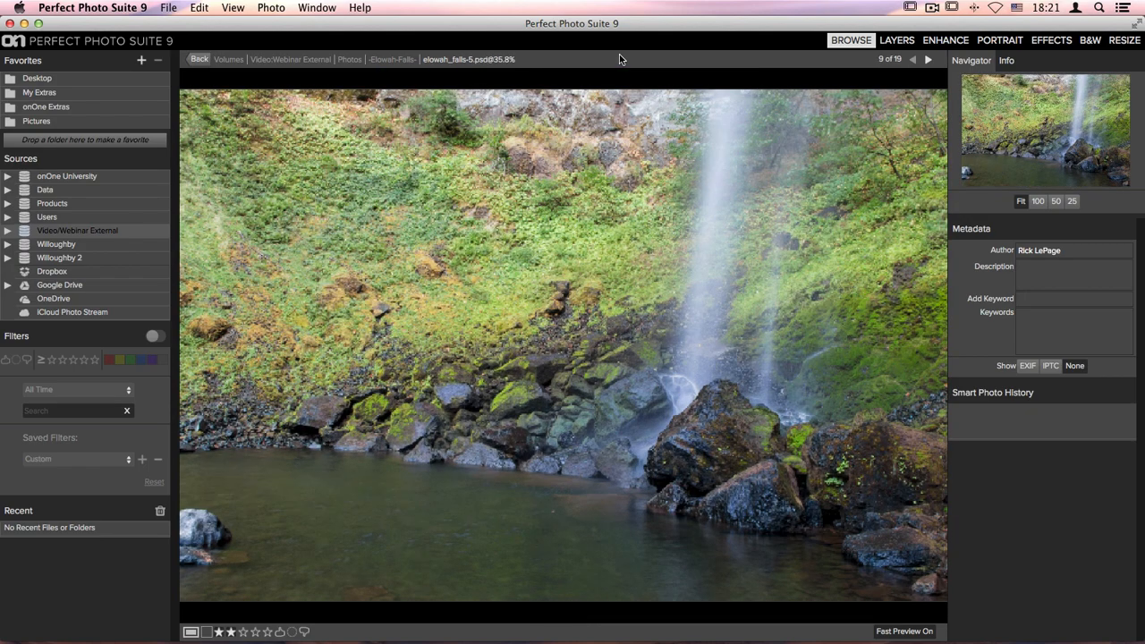
pyautogui.press('Right')
pyautogui.press('Right')
pyautogui.press('Right')
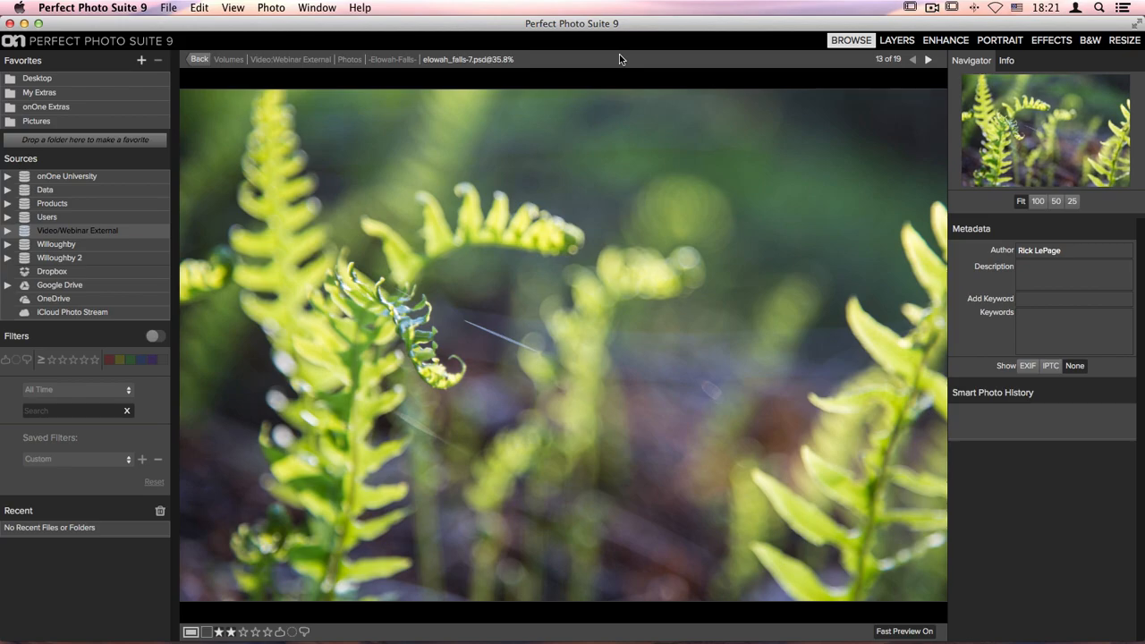
pyautogui.press('Right')
pyautogui.press('Right')
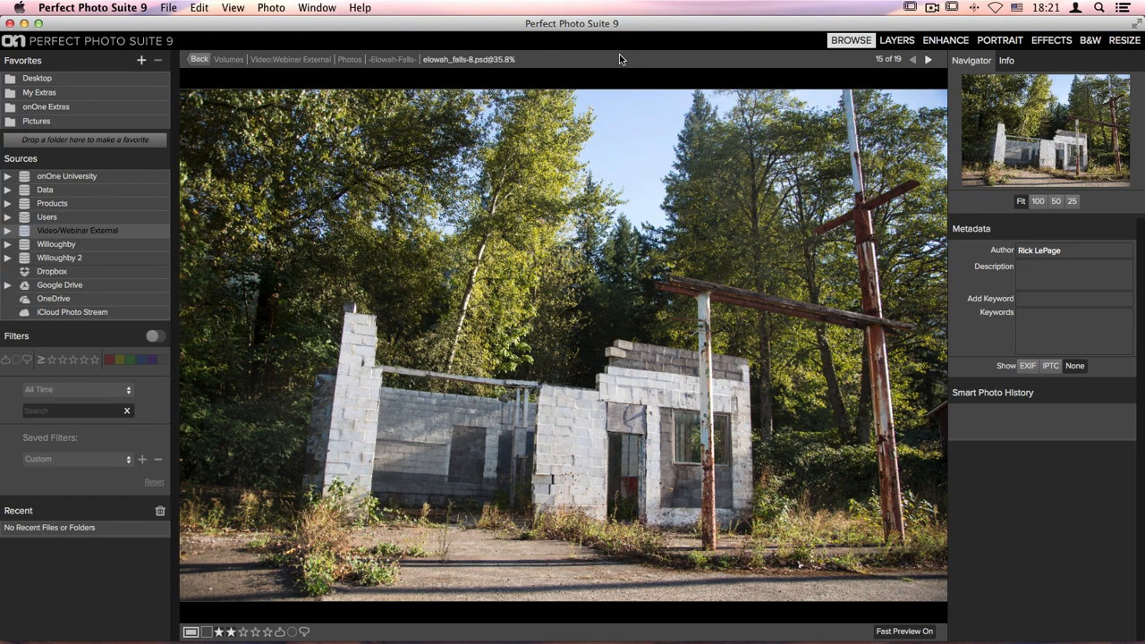
pyautogui.press('Right')
pyautogui.press('Right')
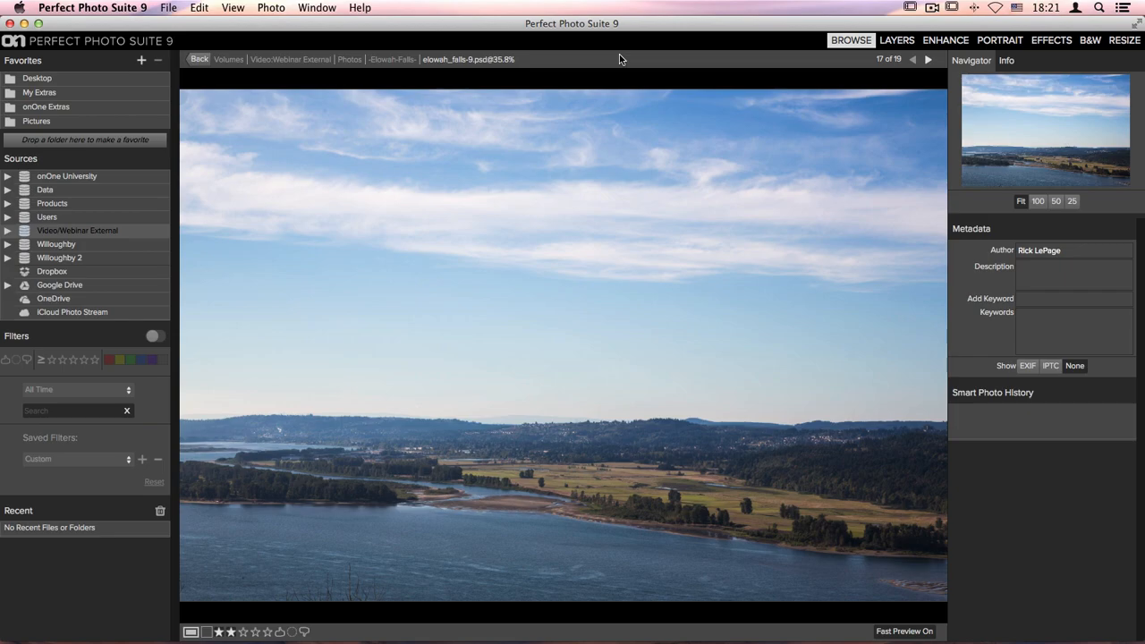
pyautogui.press('Left')
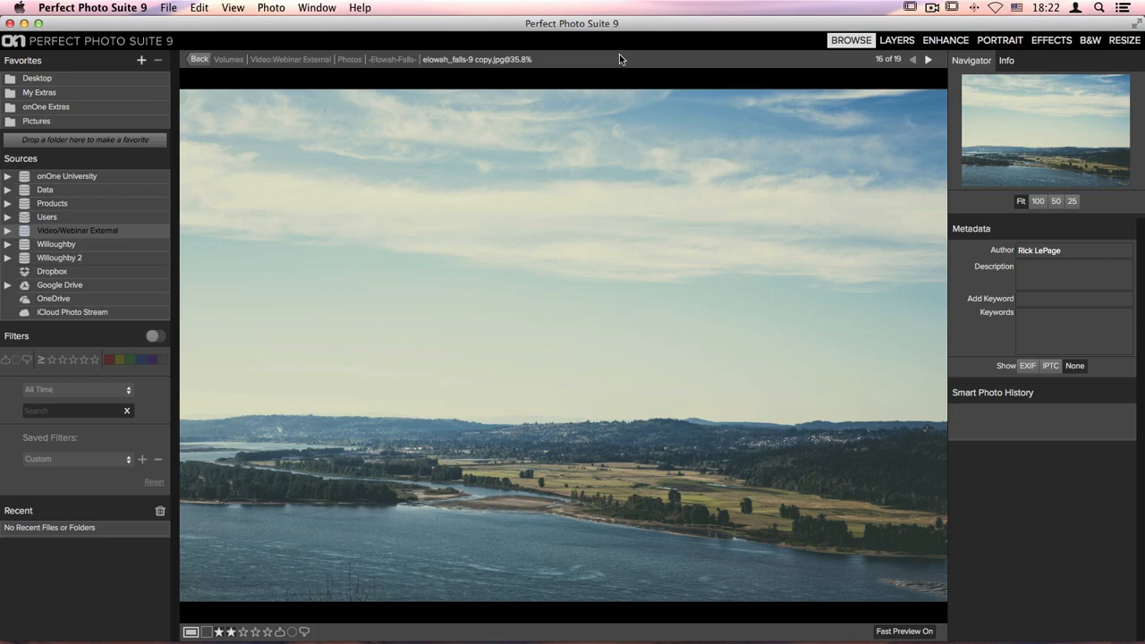
pyautogui.press('g')
pyautogui.scroll(3, 650, 251)
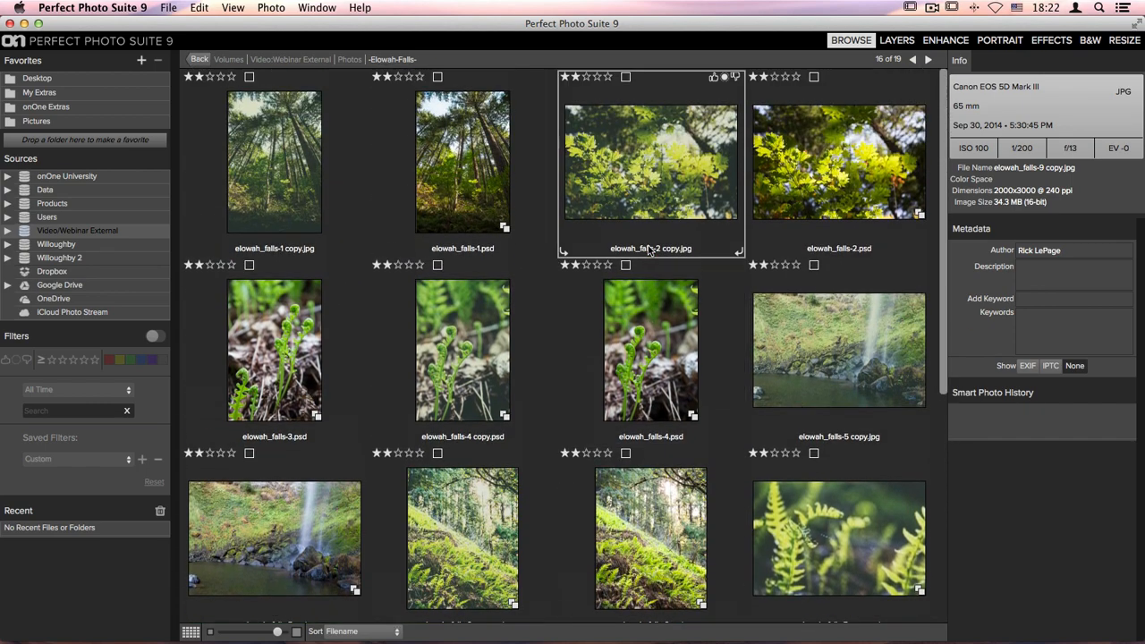